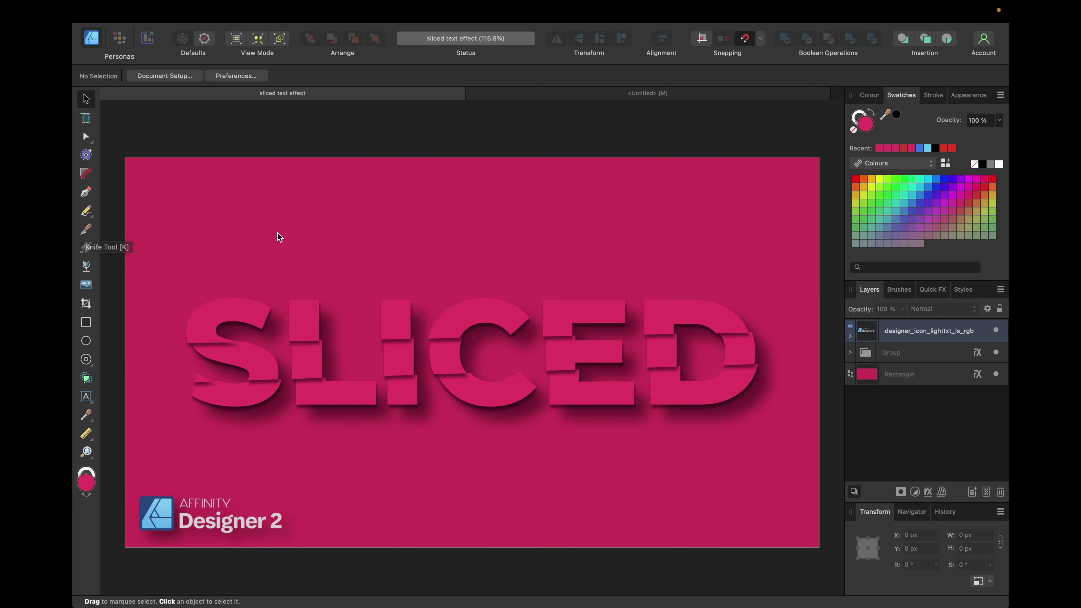
Step: Switch from the finished SLICED example to the blank Untitled document
{"action": "left_click", "coordinate": [569, 97]}
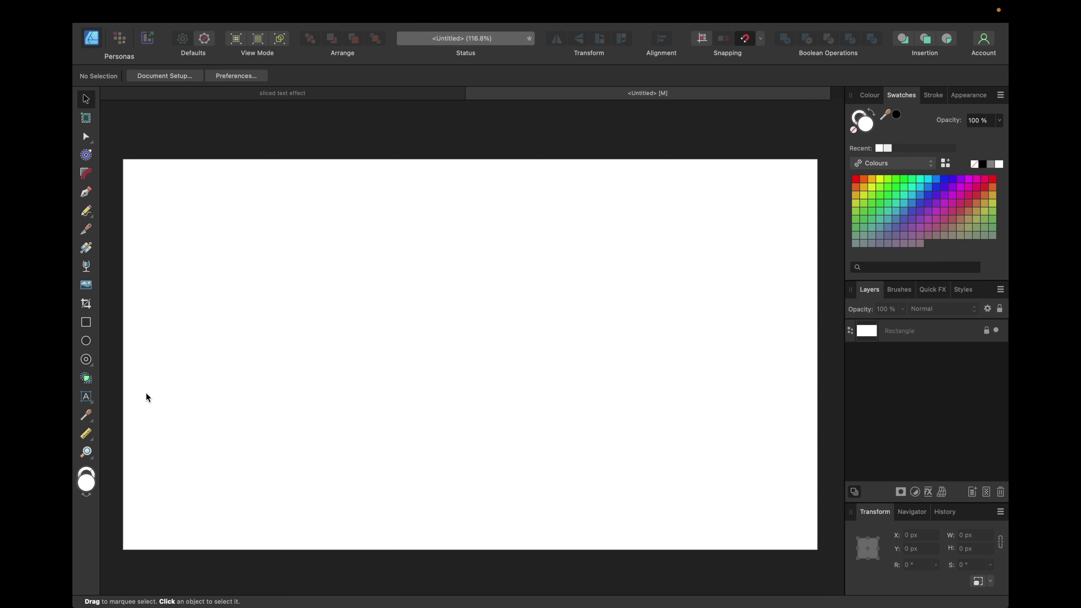
Step: Add artistic text SLICED on the canvas and enlarge it to about 68.8 pt
{"action": "left_click", "coordinate": [94, 406]}
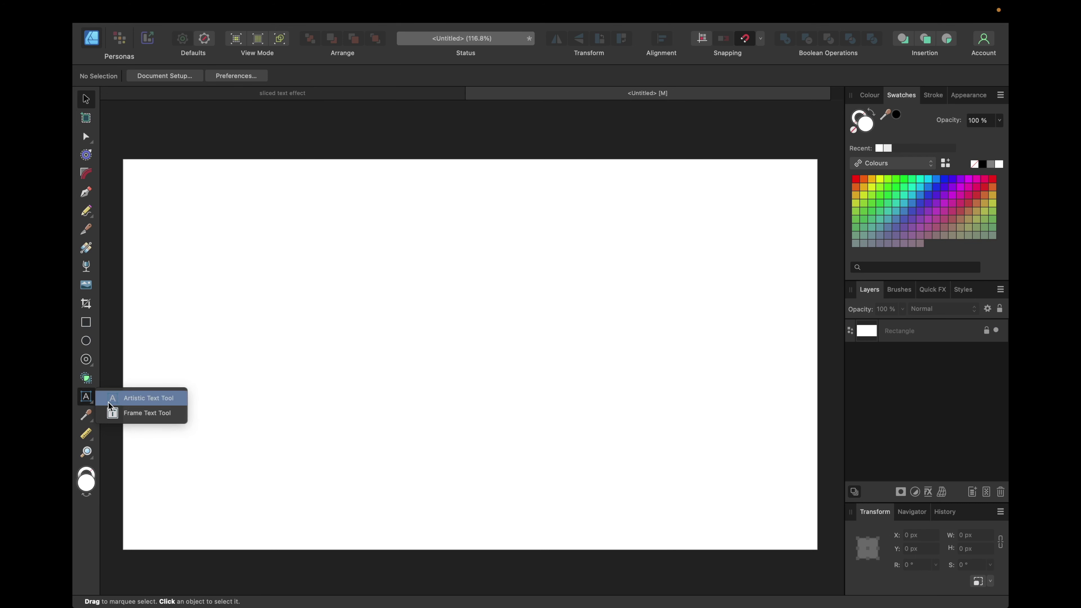
{"action": "left_click", "coordinate": [115, 398]}
{"action": "left_click", "coordinate": [328, 350]}
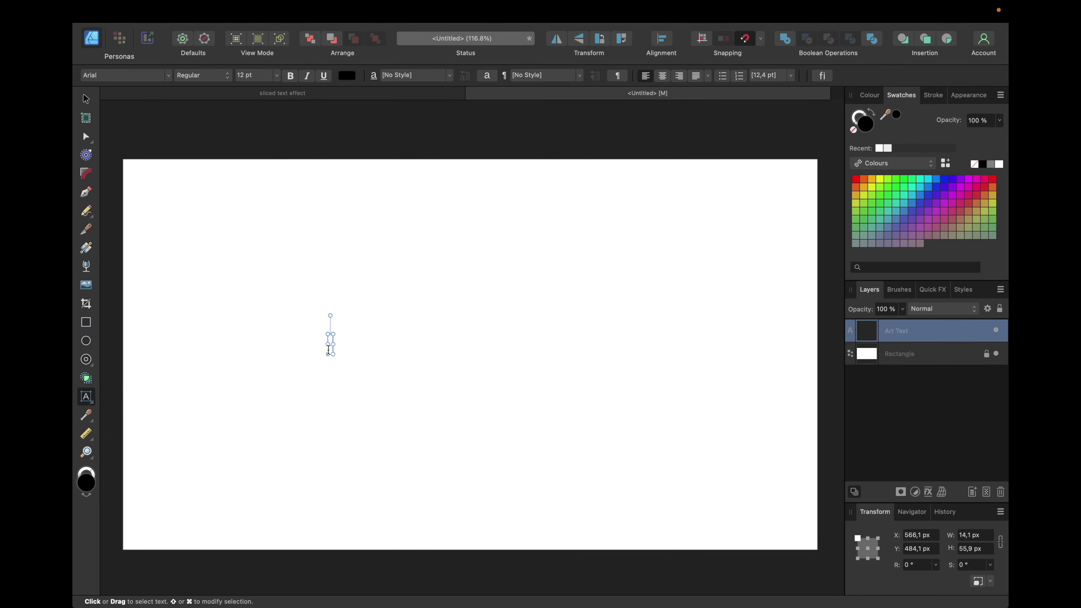
{"action": "type", "text": "SLICED"}
{"action": "key", "text": "Escape"}
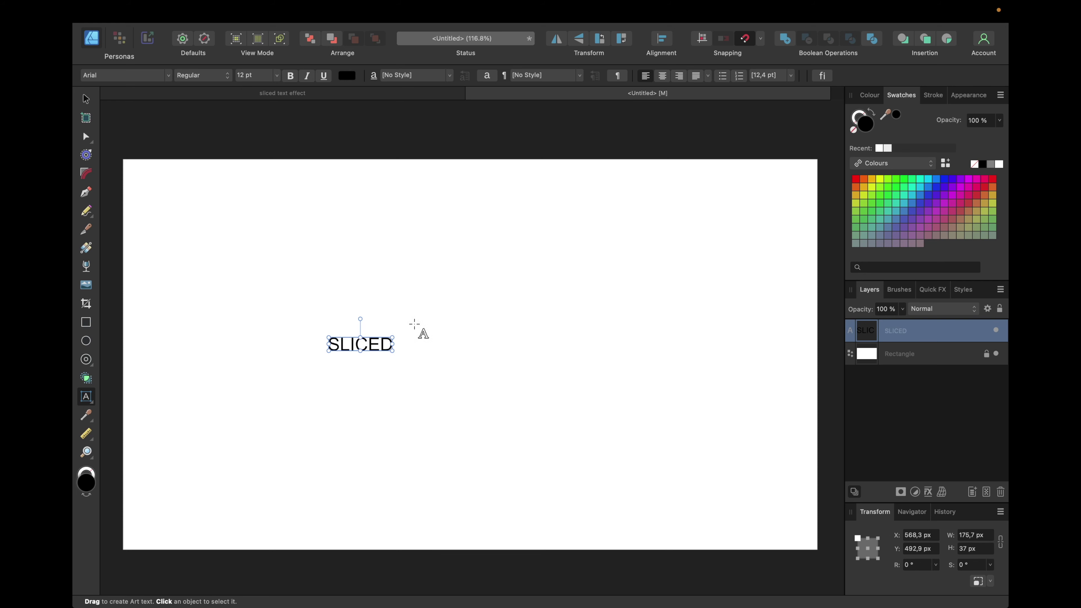
{"action": "left_click_drag", "start_coordinate": [391, 336], "coordinate": [338, 300]}
Step: Set SLICED in Montserrat ExtraBold, chosen from the favourite fonts
{"action": "left_click", "coordinate": [683, 301]}
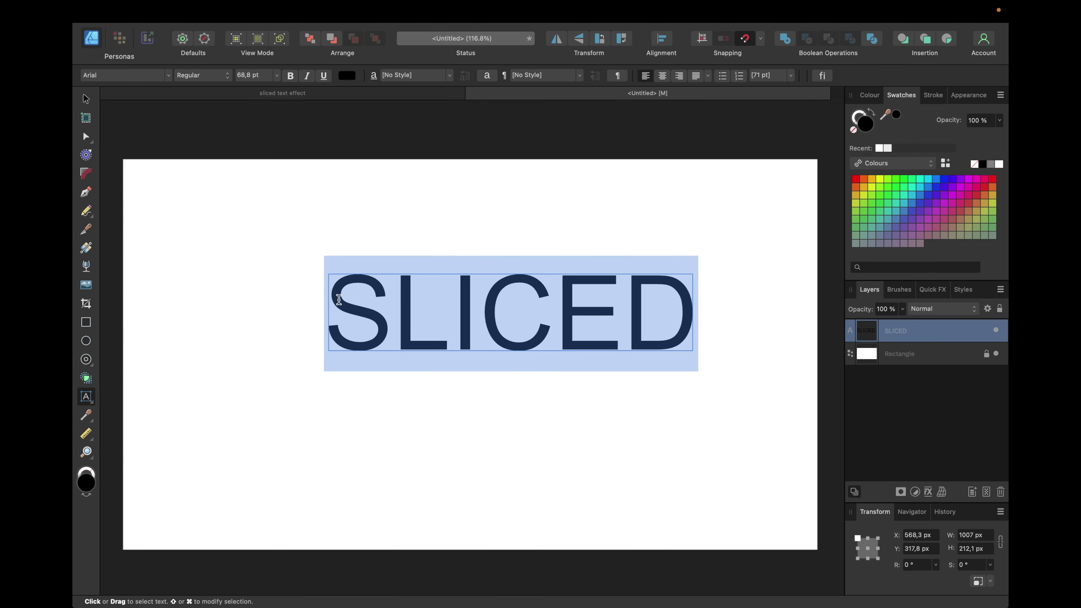
{"action": "left_click", "coordinate": [171, 77]}
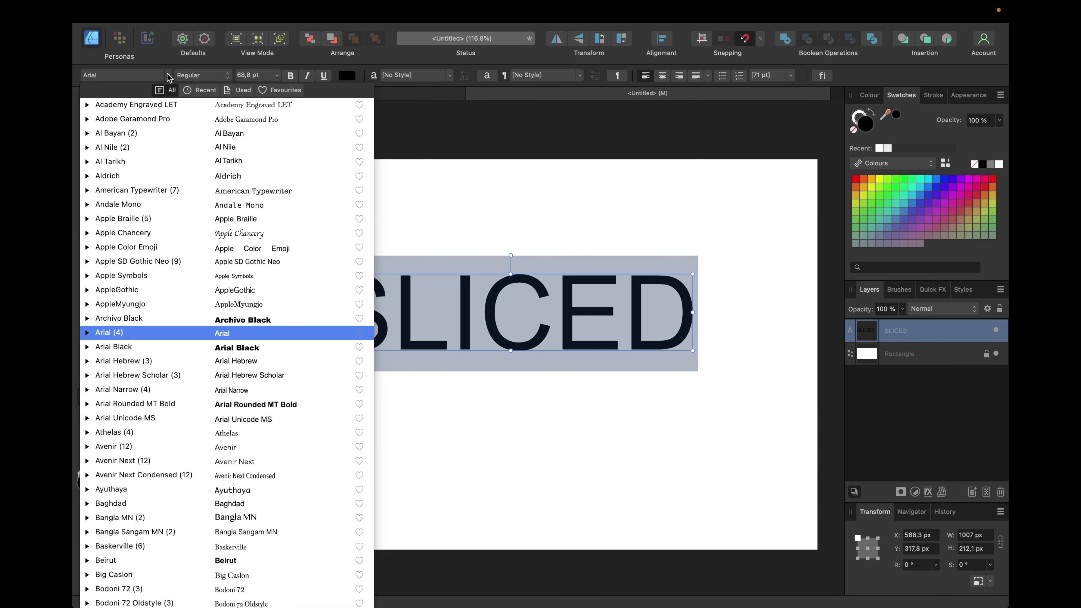
{"action": "left_click", "coordinate": [281, 90]}
{"action": "left_click", "coordinate": [249, 169]}
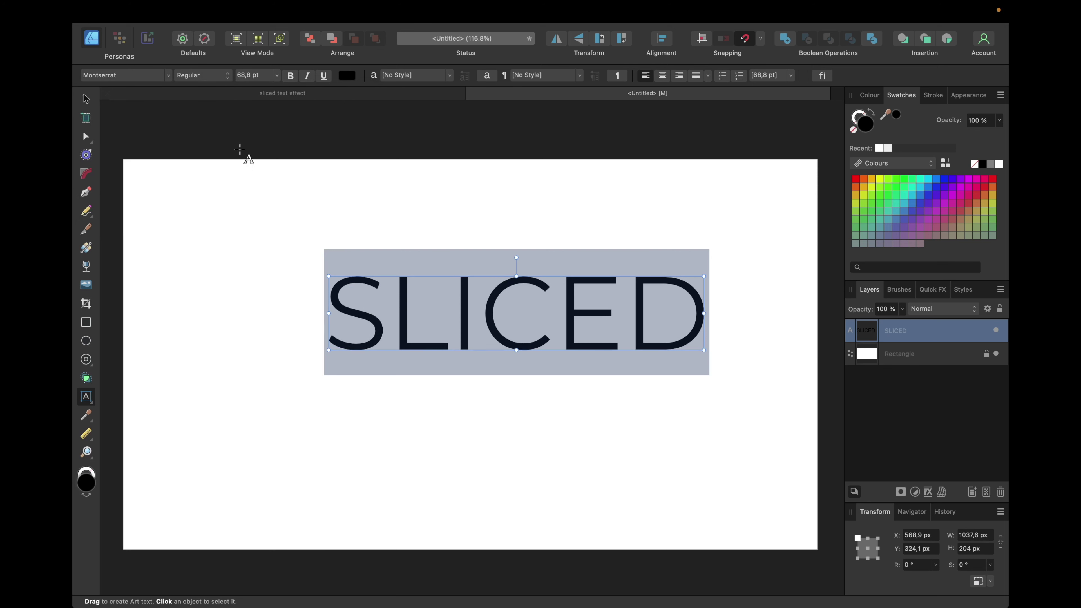
{"action": "left_click", "coordinate": [202, 75]}
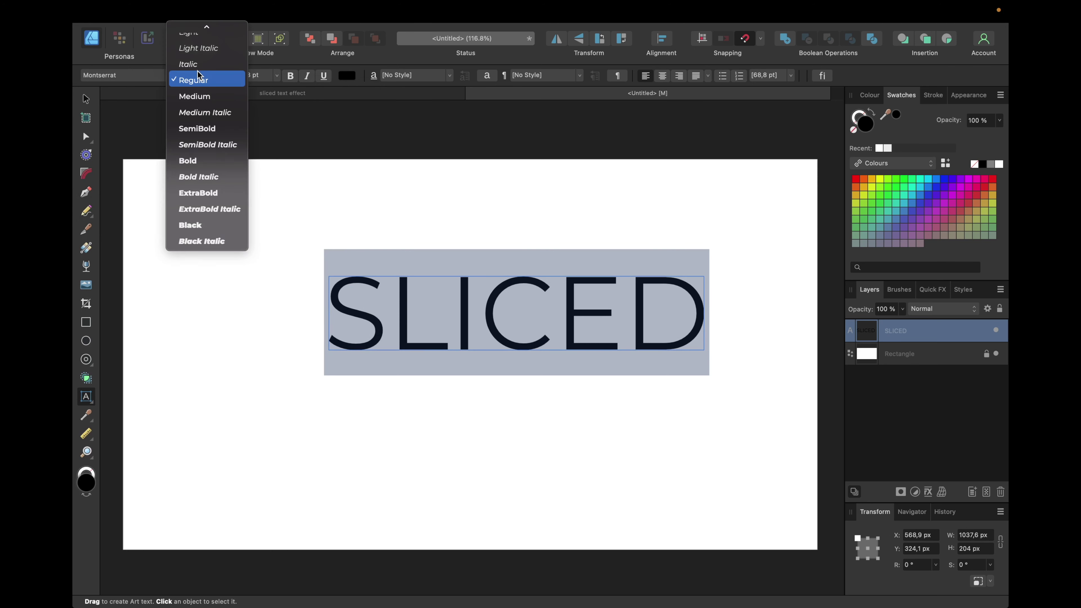
{"action": "left_click", "coordinate": [205, 192]}
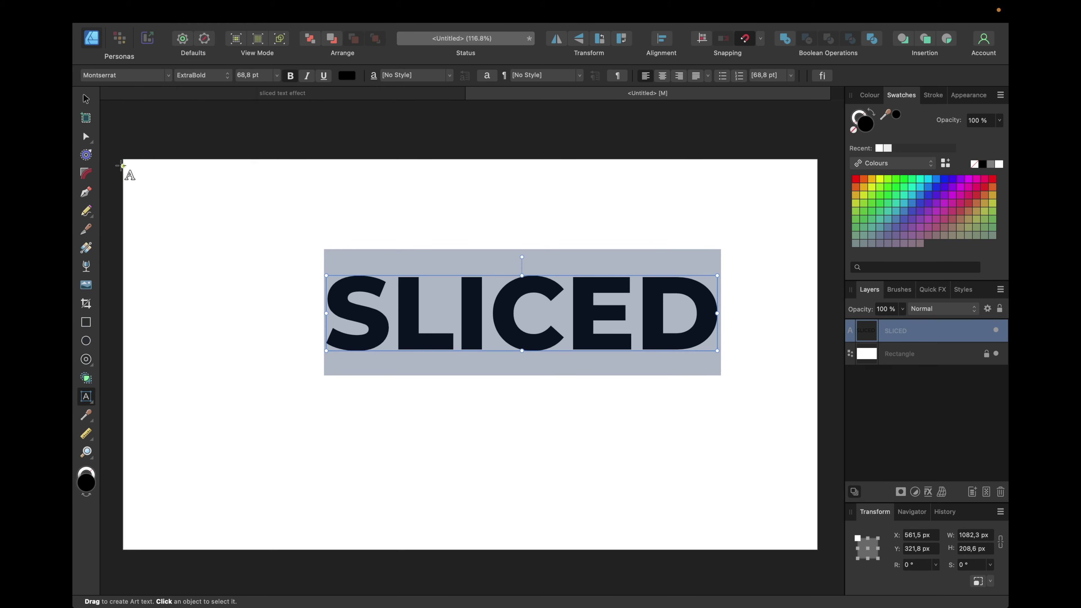
{"action": "left_click", "coordinate": [89, 101]}
Step: Move SLICED lower and left, then convert the text to curves
{"action": "left_click_drag", "start_coordinate": [510, 303], "coordinate": [462, 347]}
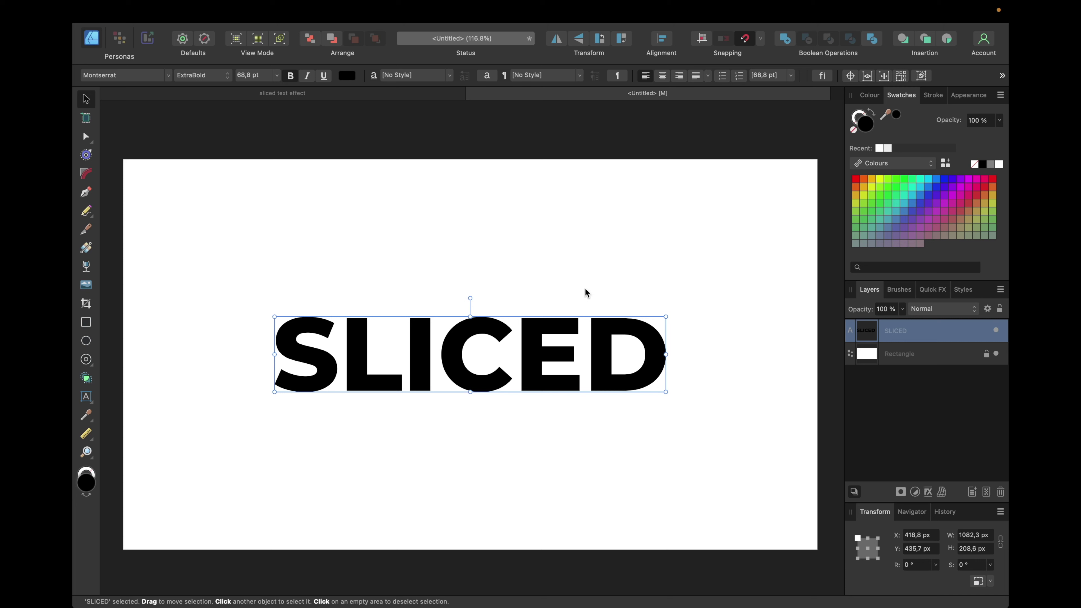
{"action": "left_click", "coordinate": [1002, 77]}
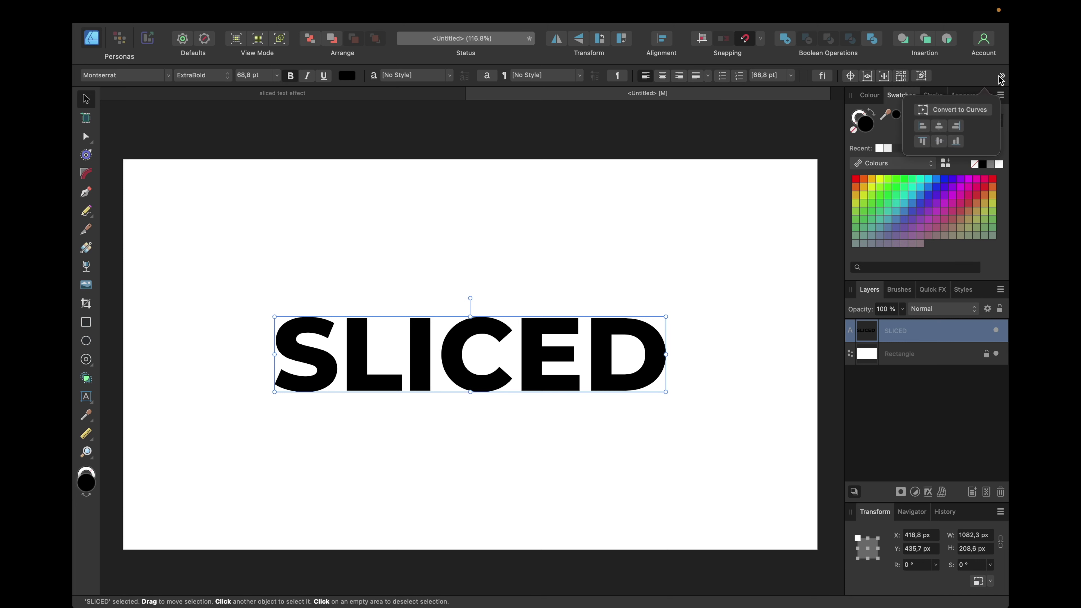
{"action": "left_click", "coordinate": [945, 109]}
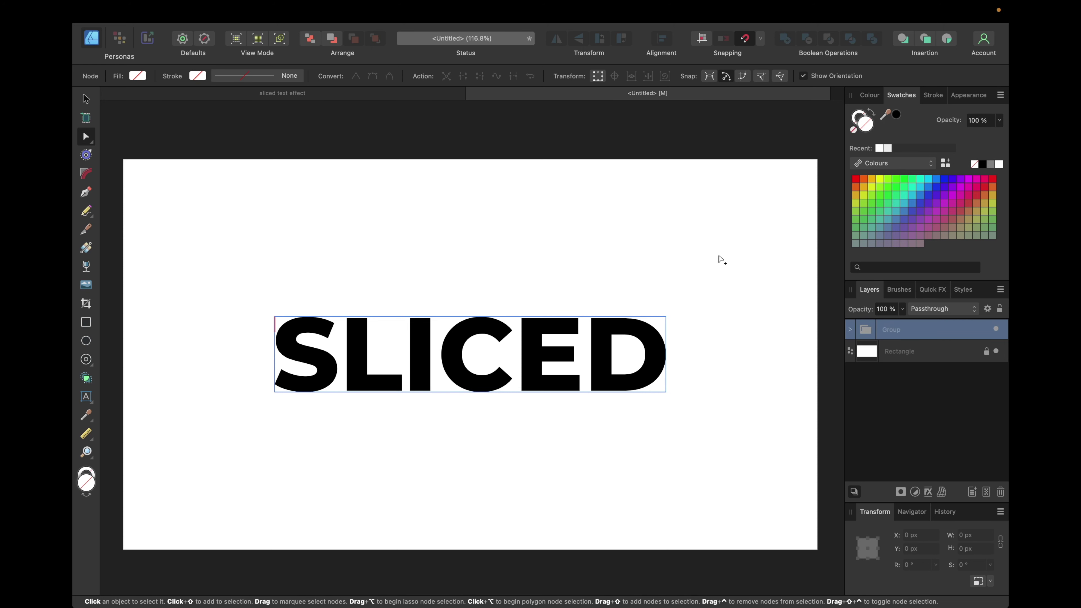
Step: Ungroup the letter curves and merge all six letters into one shape with Boolean Add
{"action": "key", "text": "super+shift+g"}
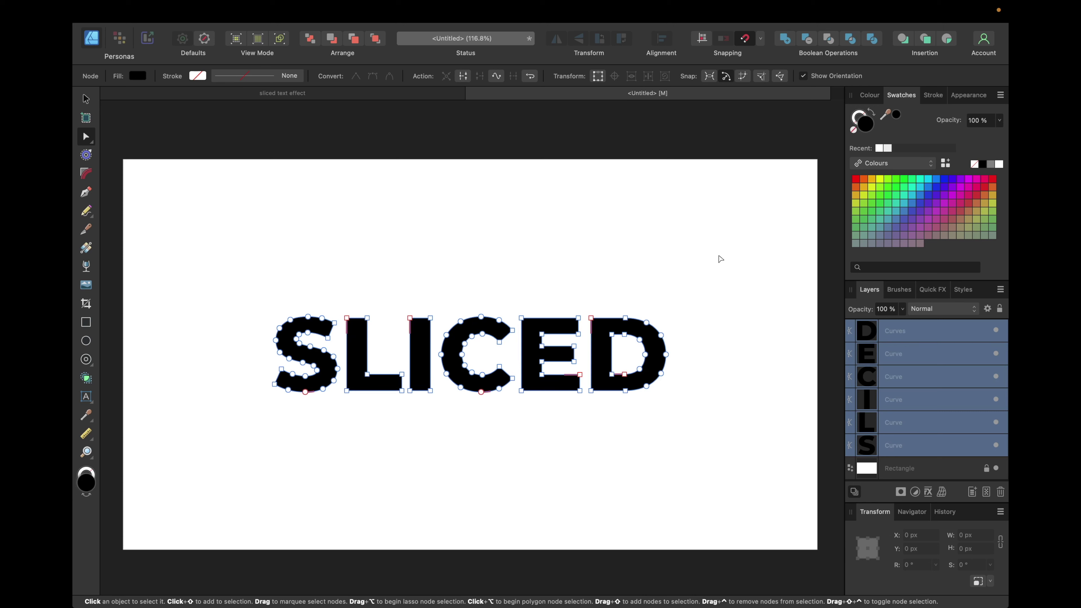
{"action": "scroll", "coordinate": [916, 364], "scroll_direction": "down", "scroll_amount": 1}
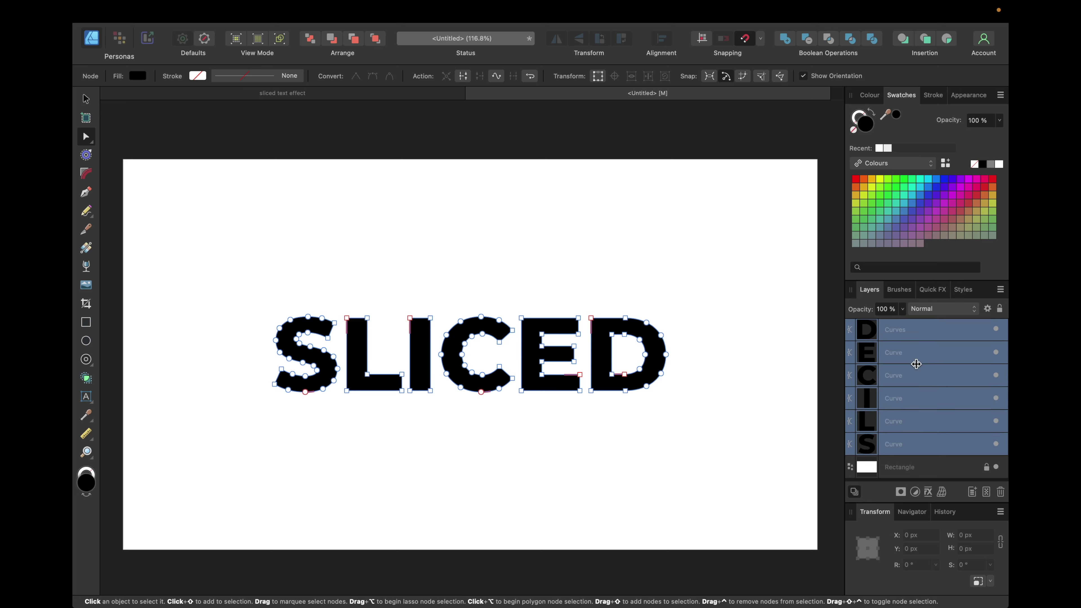
{"action": "left_click", "coordinate": [785, 39]}
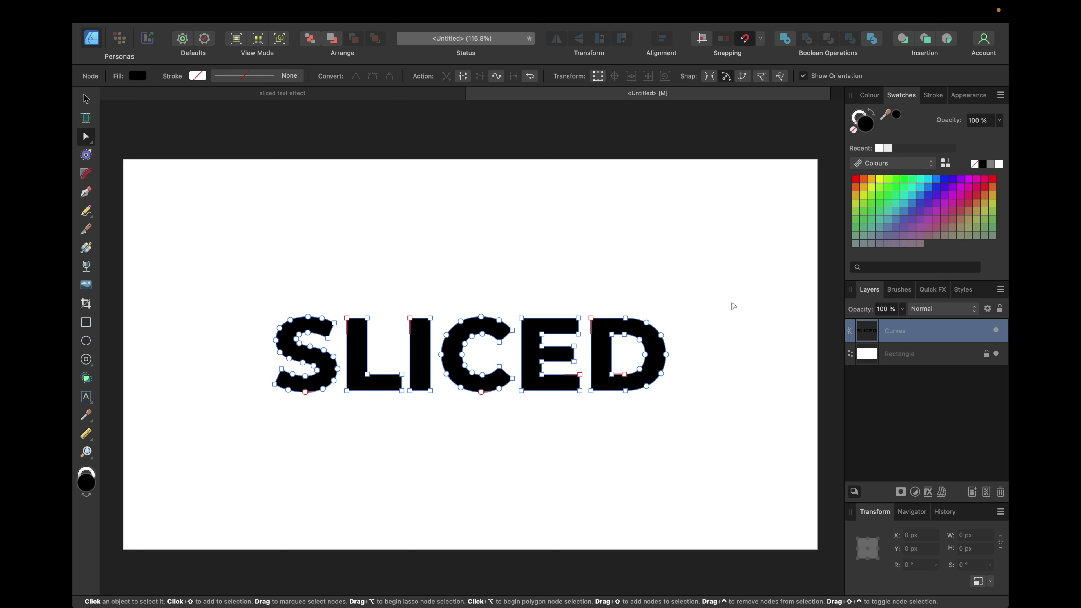
{"action": "left_click", "coordinate": [506, 129]}
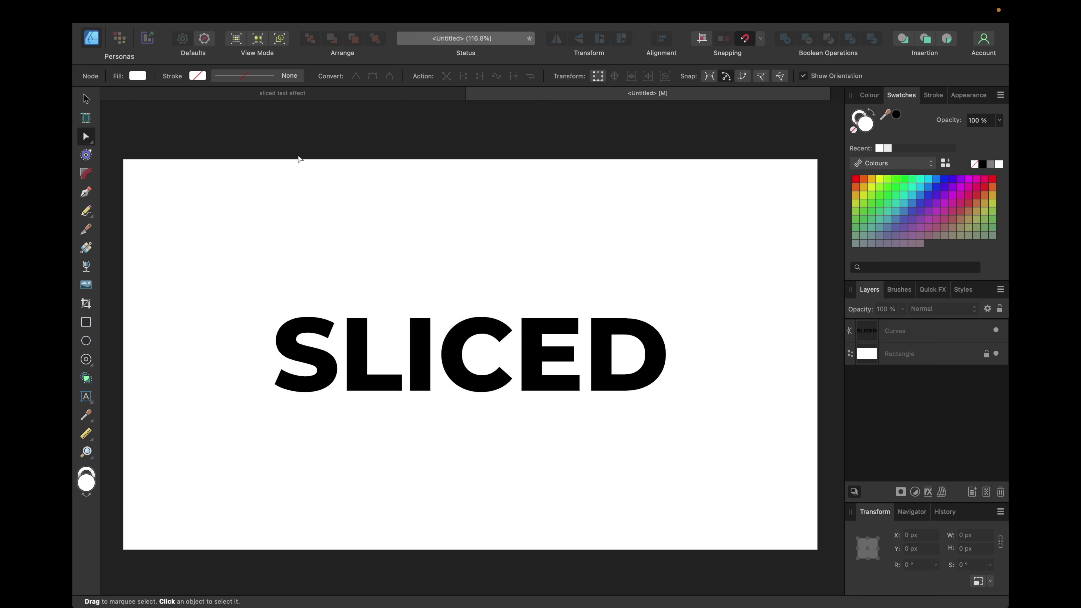
Step: Use the Knife Tool to cut two lines across SLICED, from left of the S to past the D
{"action": "left_click", "coordinate": [86, 231]}
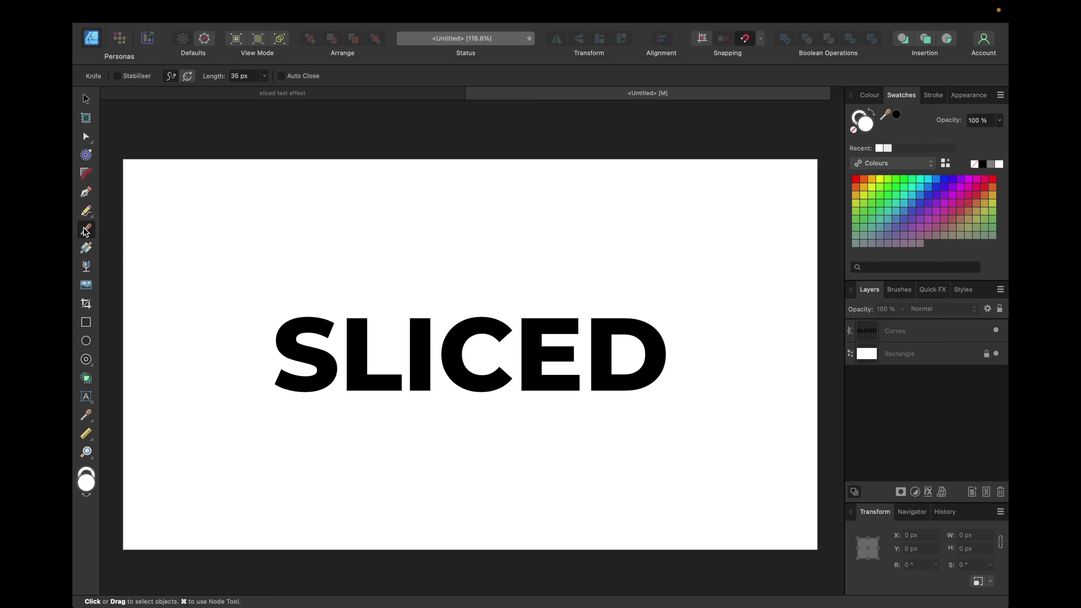
{"action": "left_click_drag", "start_coordinate": [229, 271], "coordinate": [701, 420]}
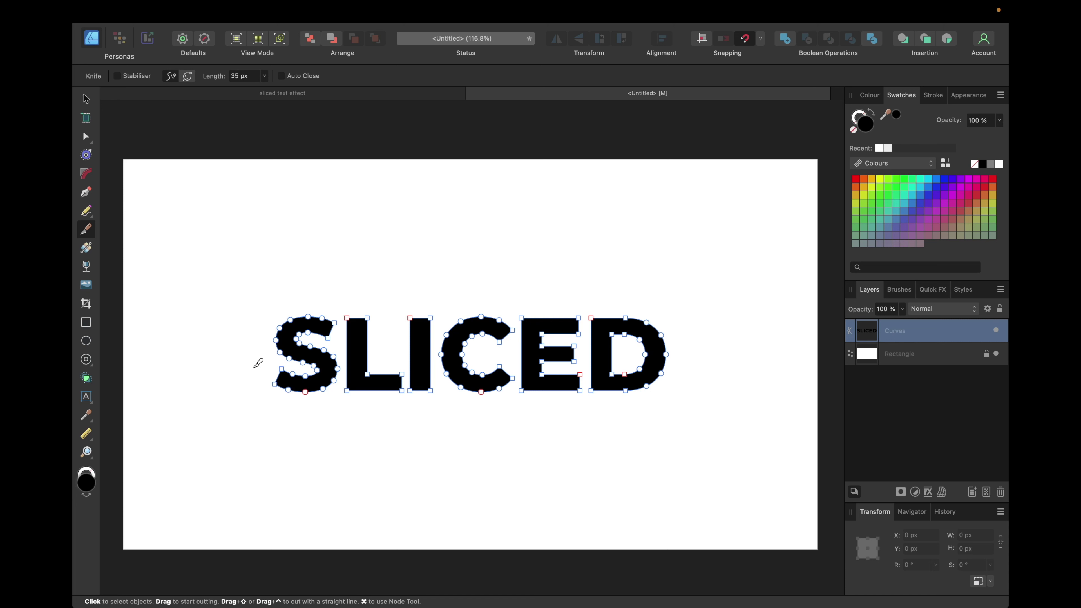
{"action": "left_click_drag", "start_coordinate": [259, 363], "coordinate": [699, 348]}
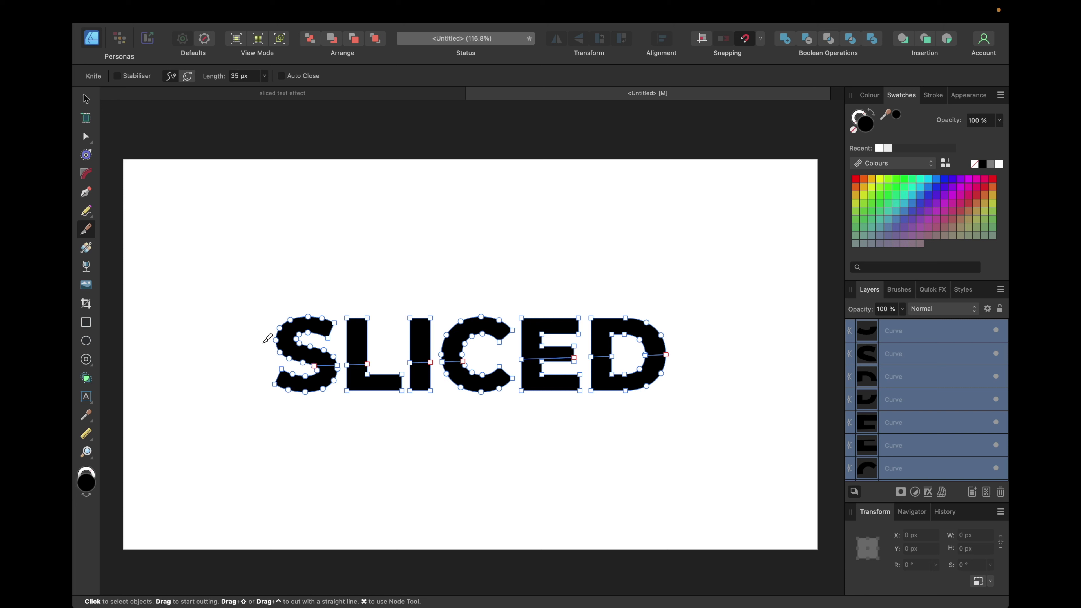
{"action": "left_click_drag", "start_coordinate": [267, 338], "coordinate": [685, 328]}
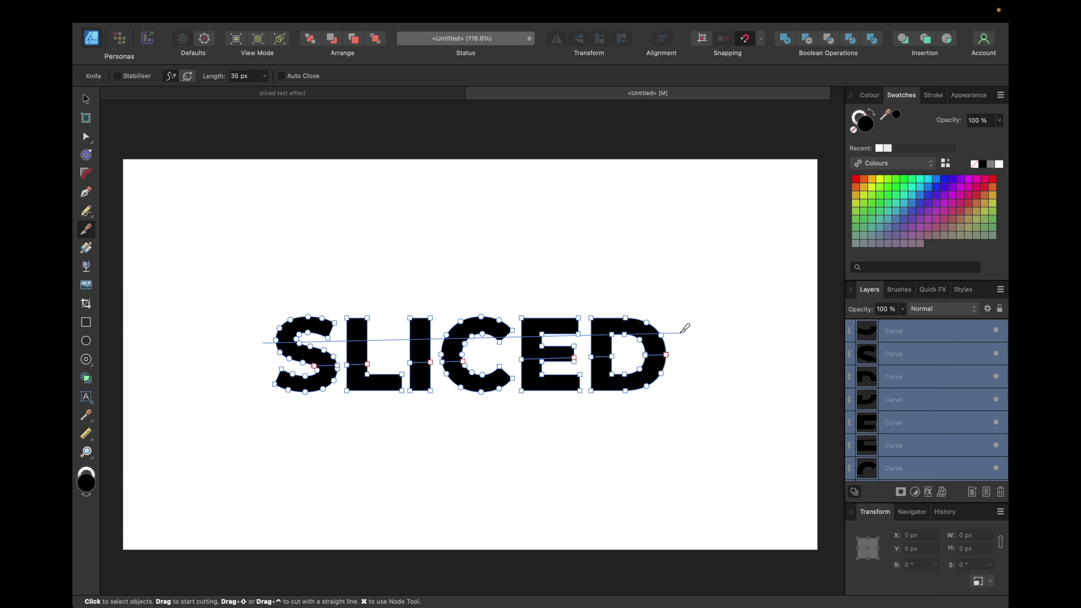
{"action": "left_click_drag", "start_coordinate": [685, 328], "coordinate": [685, 327]}
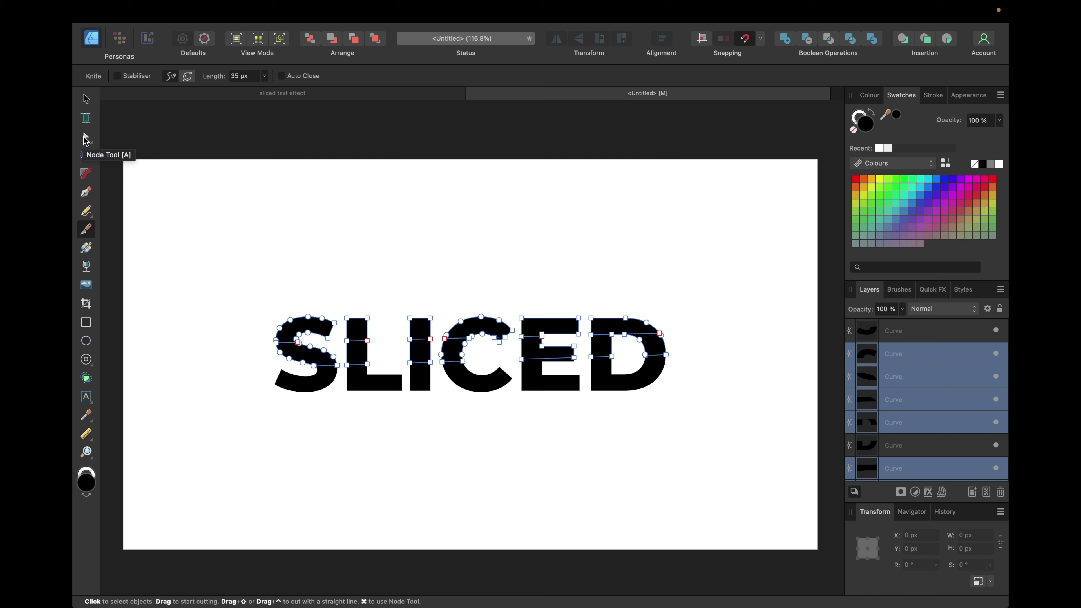
{"action": "left_click", "coordinate": [86, 138]}
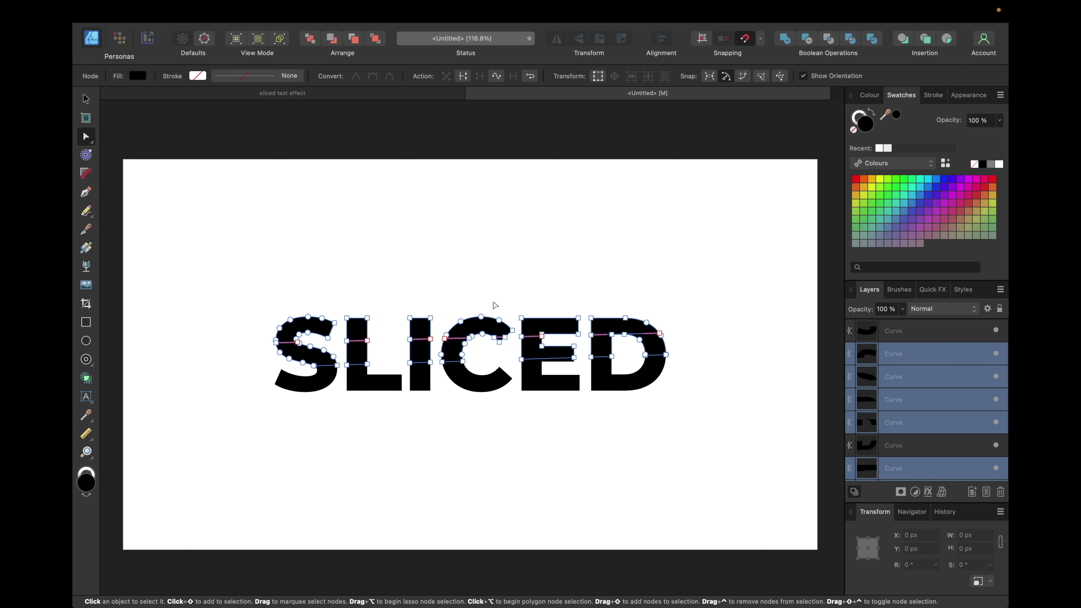
Step: Merge the top slices of D, E, C, I, L and S into one shape
{"action": "left_click", "coordinate": [655, 322]}
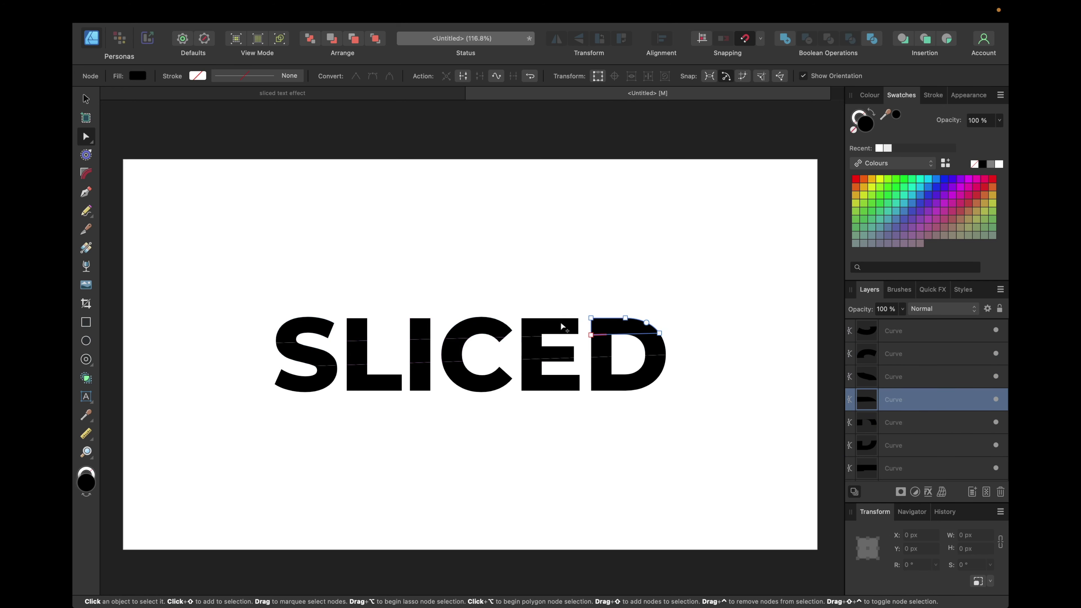
{"action": "left_click", "coordinate": [553, 328], "text": "shift"}
{"action": "left_click", "coordinate": [493, 328], "text": "shift"}
{"action": "left_click", "coordinate": [420, 329], "text": "shift"}
{"action": "left_click", "coordinate": [357, 331], "text": "shift"}
{"action": "left_click", "coordinate": [324, 330], "text": "shift"}
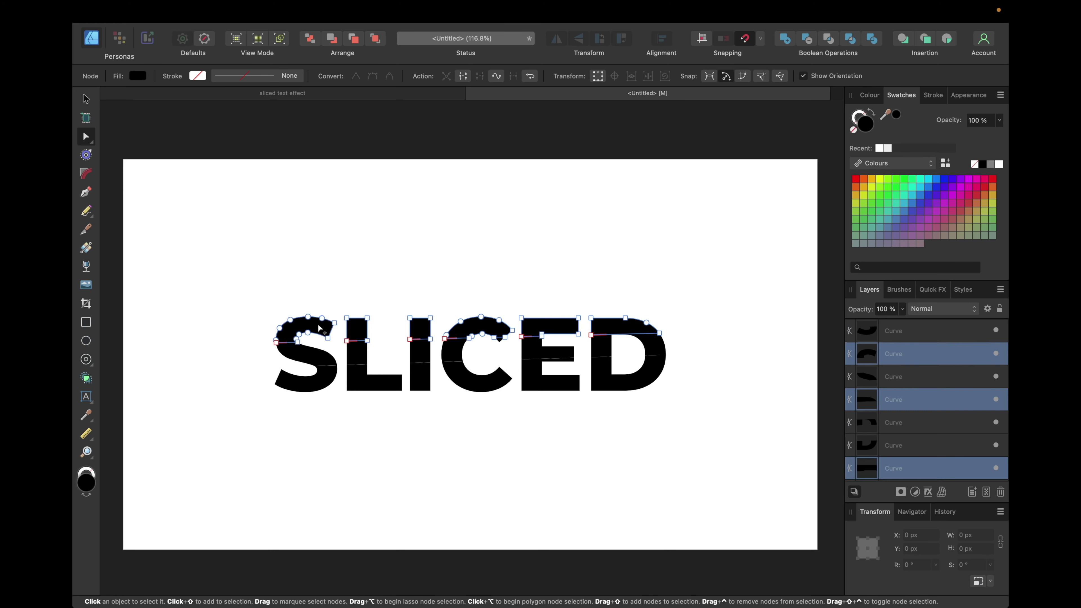
{"action": "left_click", "coordinate": [785, 39]}
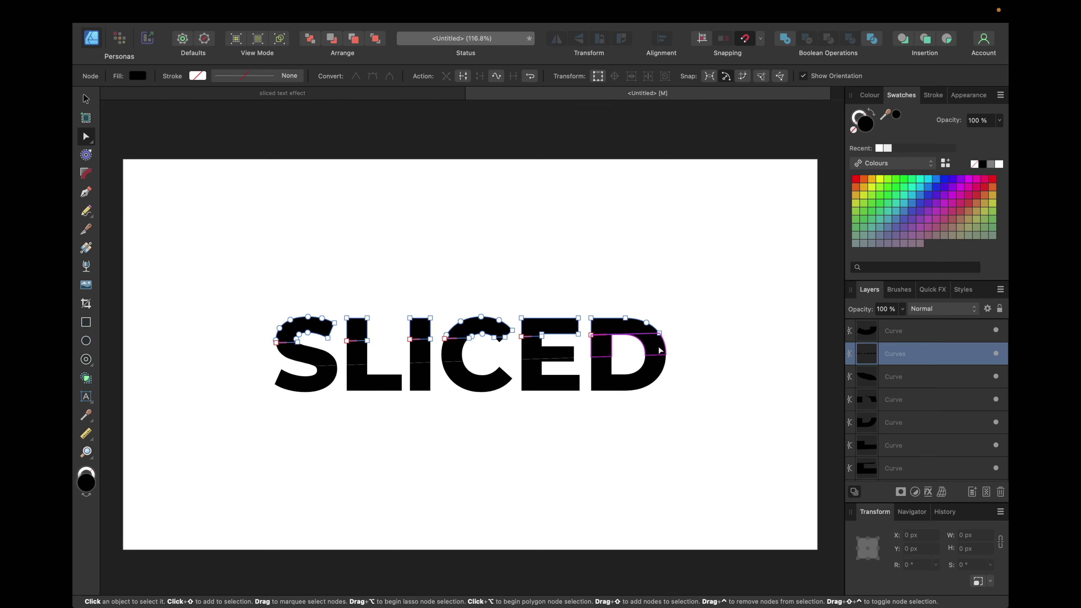
Step: Merge the middle slices of all six letters into one shape
{"action": "scroll", "coordinate": [658, 351], "scroll_direction": "up", "scroll_amount": 5}
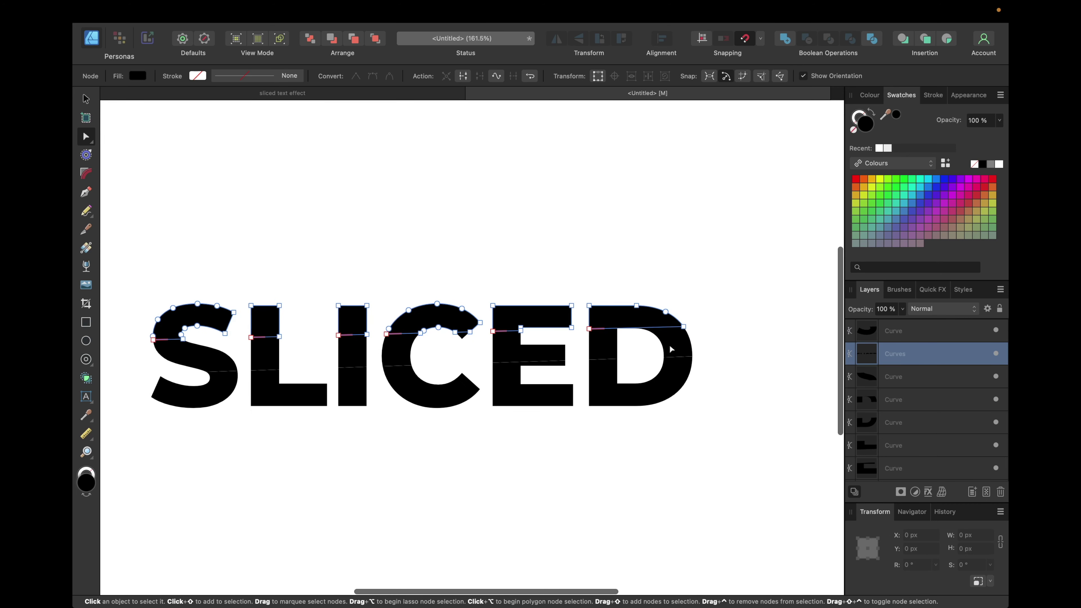
{"action": "left_click", "coordinate": [674, 346]}
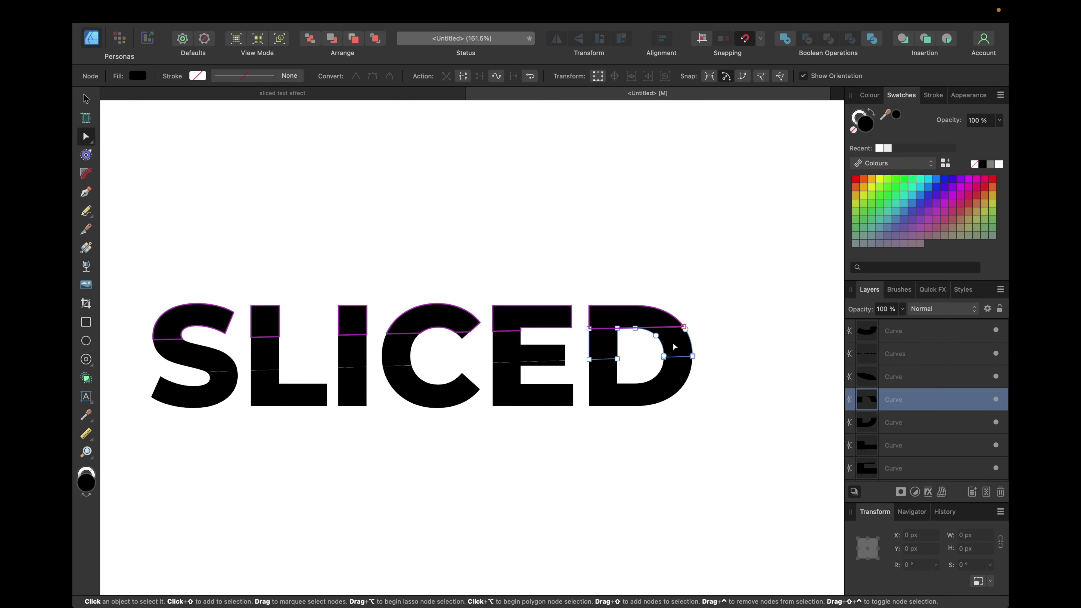
{"action": "left_click", "coordinate": [526, 355], "text": "shift"}
{"action": "left_click", "coordinate": [400, 341], "text": "shift"}
{"action": "left_click", "coordinate": [355, 352], "text": "shift"}
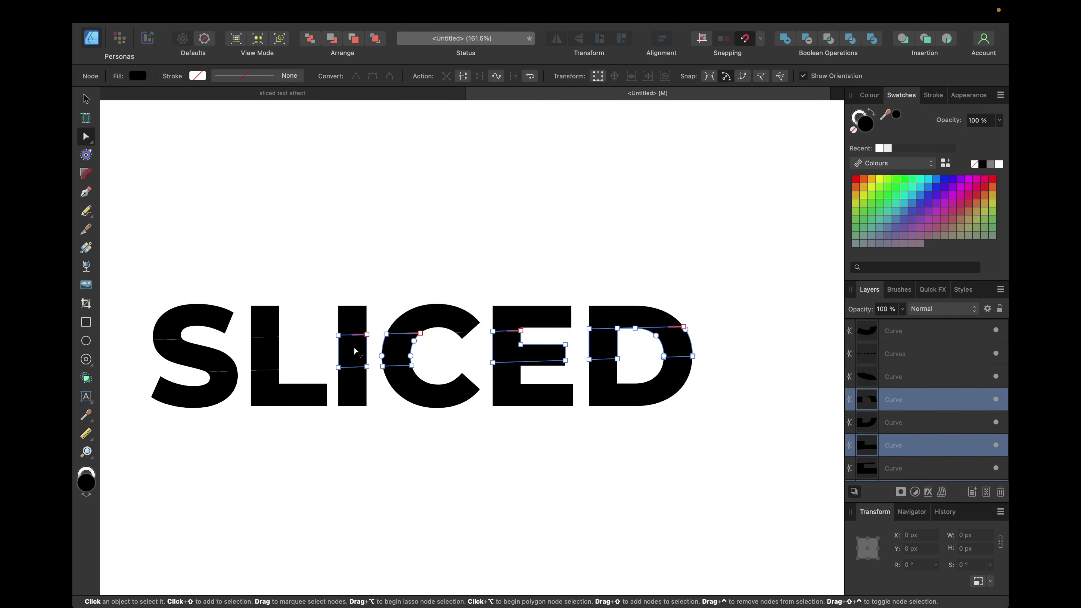
{"action": "left_click", "coordinate": [262, 358], "text": "shift"}
{"action": "left_click", "coordinate": [210, 361], "text": "shift"}
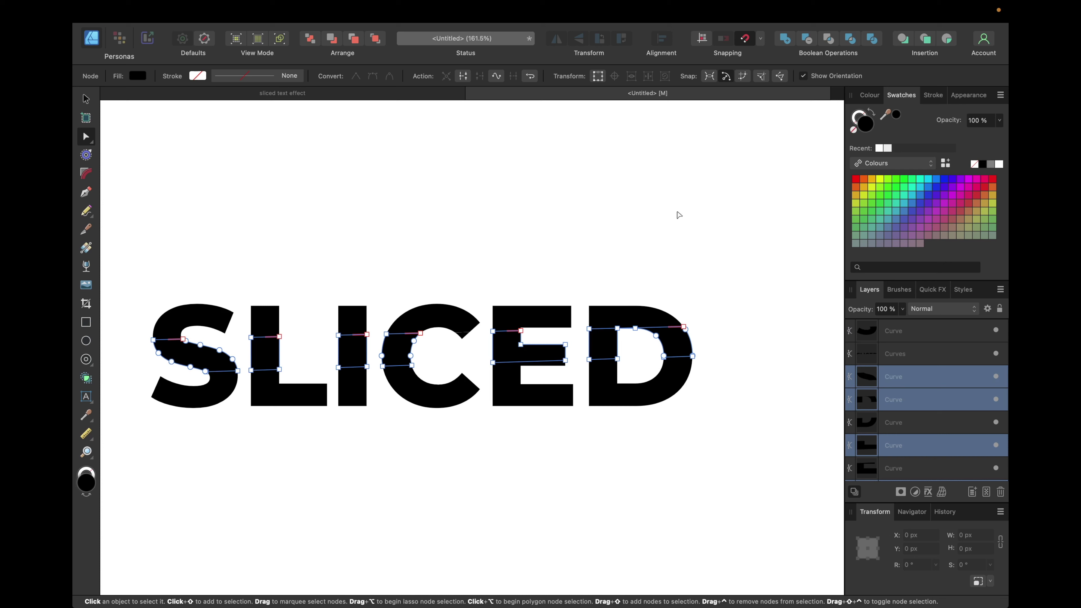
{"action": "left_click", "coordinate": [785, 39]}
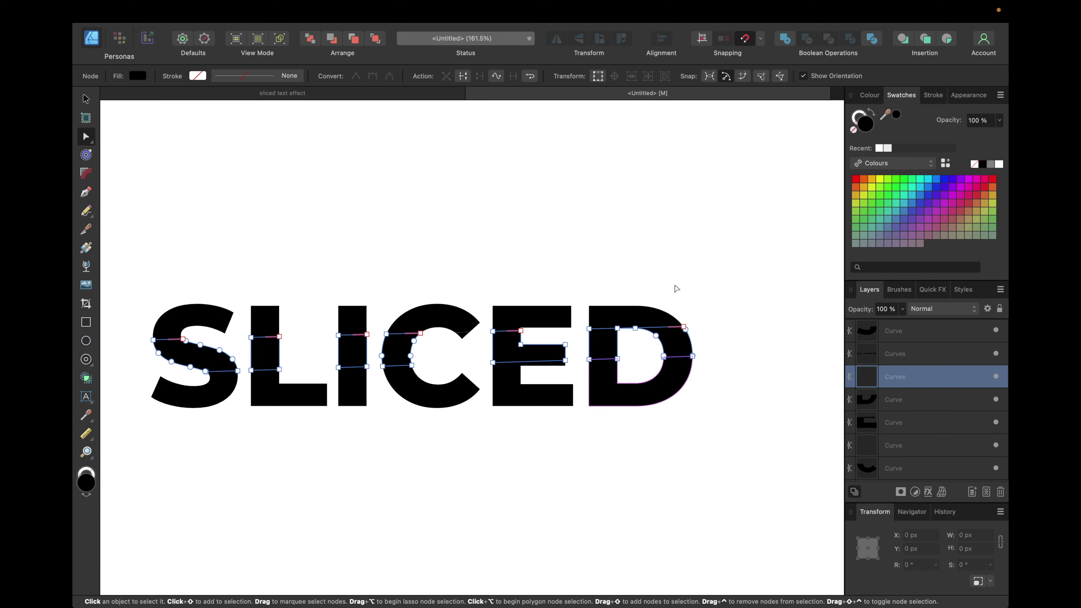
Step: Merge the lower slices of all six letters into one shape
{"action": "left_click", "coordinate": [672, 370]}
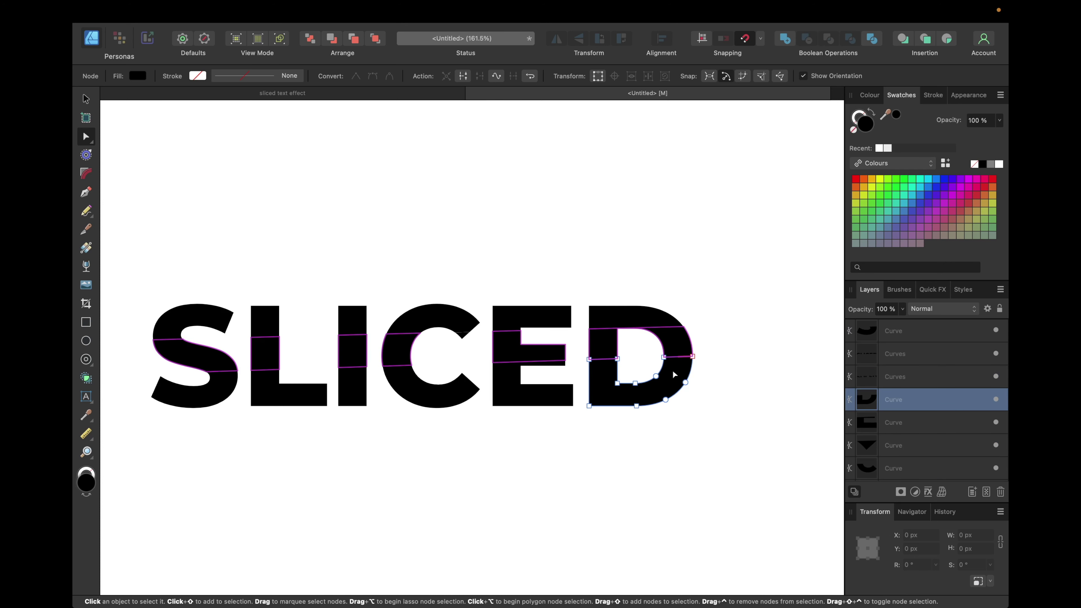
{"action": "left_click", "coordinate": [524, 395], "text": "shift"}
{"action": "left_click", "coordinate": [435, 392], "text": "shift"}
{"action": "left_click", "coordinate": [356, 392], "text": "shift"}
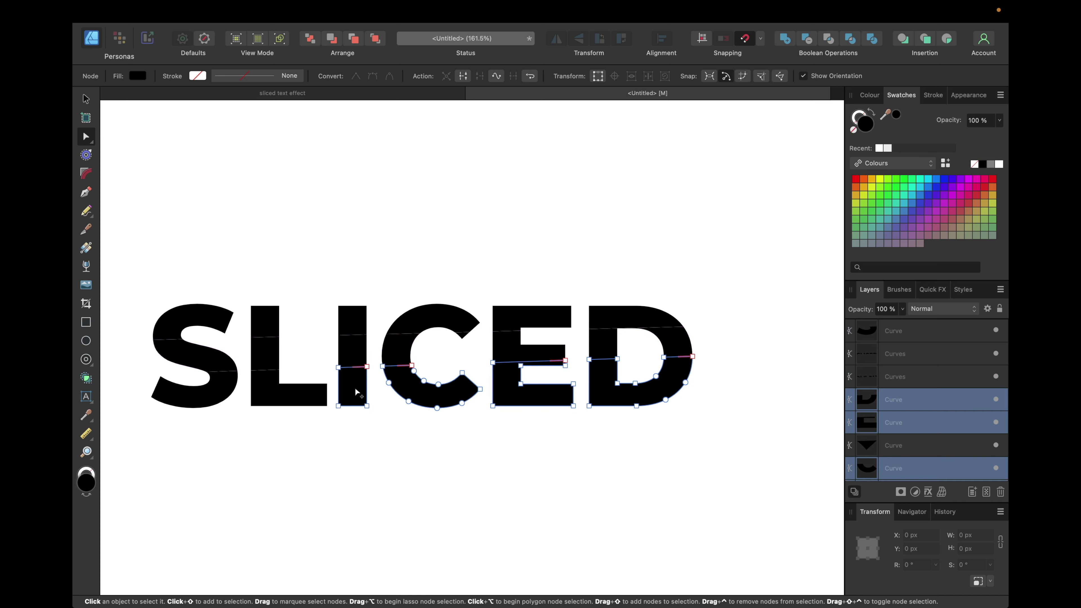
{"action": "left_click", "coordinate": [280, 391], "text": "shift"}
{"action": "left_click", "coordinate": [225, 390], "text": "shift"}
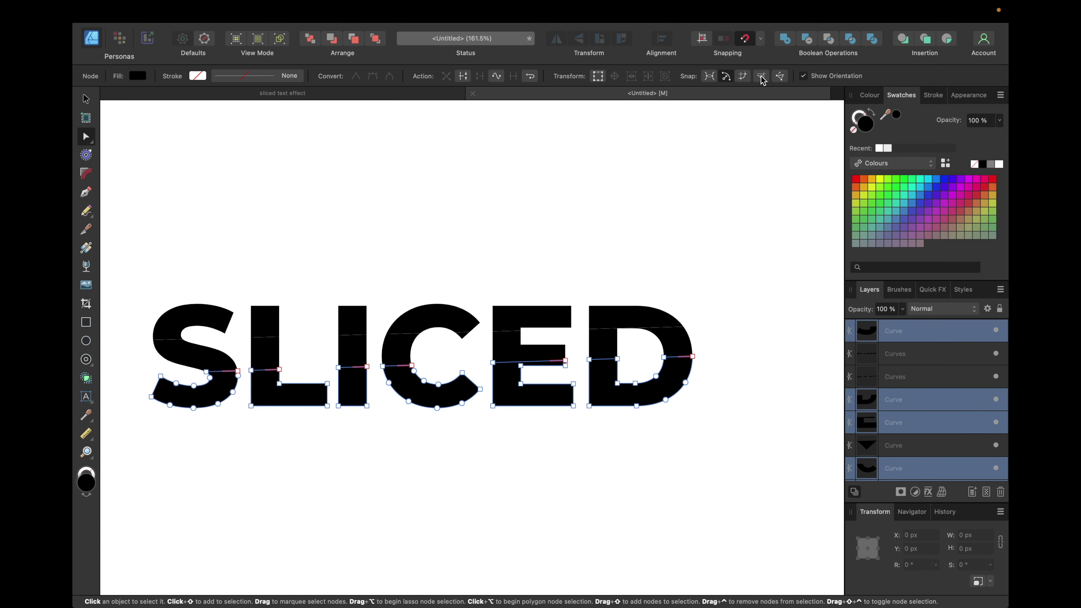
{"action": "left_click", "coordinate": [785, 39]}
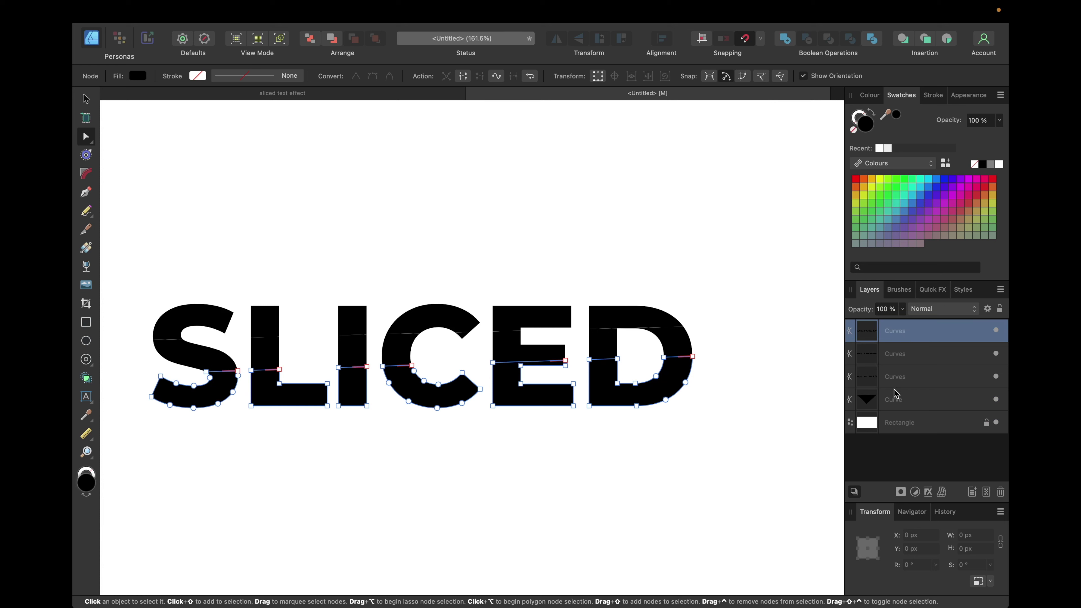
Step: Add the leftover single Curve piece into its matching Curves slice layer
{"action": "left_click", "coordinate": [894, 398]}
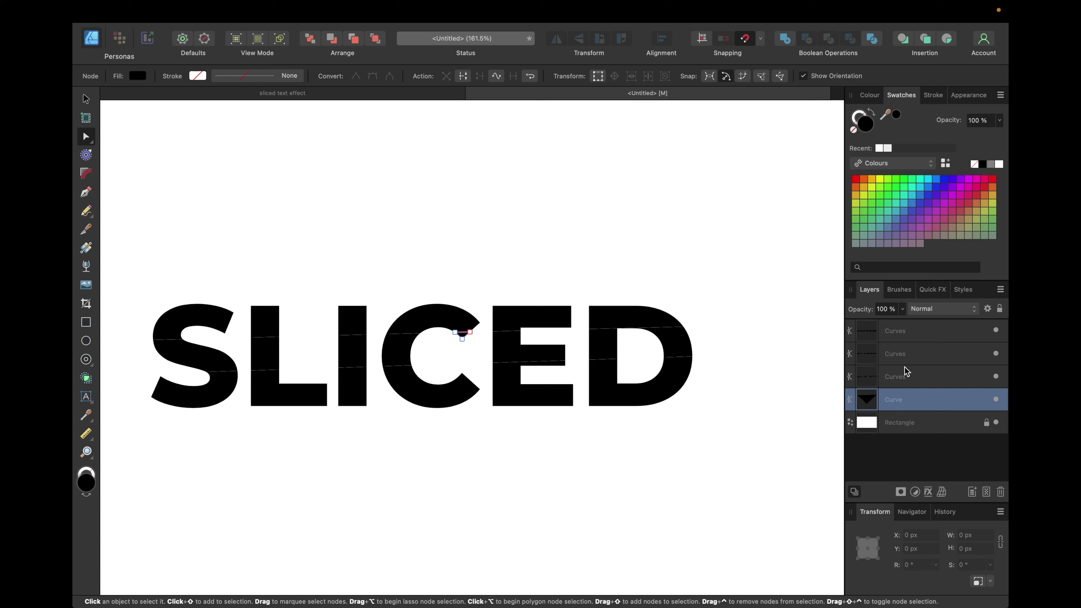
{"action": "left_click", "coordinate": [900, 354], "text": "super"}
{"action": "left_click", "coordinate": [900, 353], "text": "super"}
{"action": "left_click", "coordinate": [894, 334], "text": "super"}
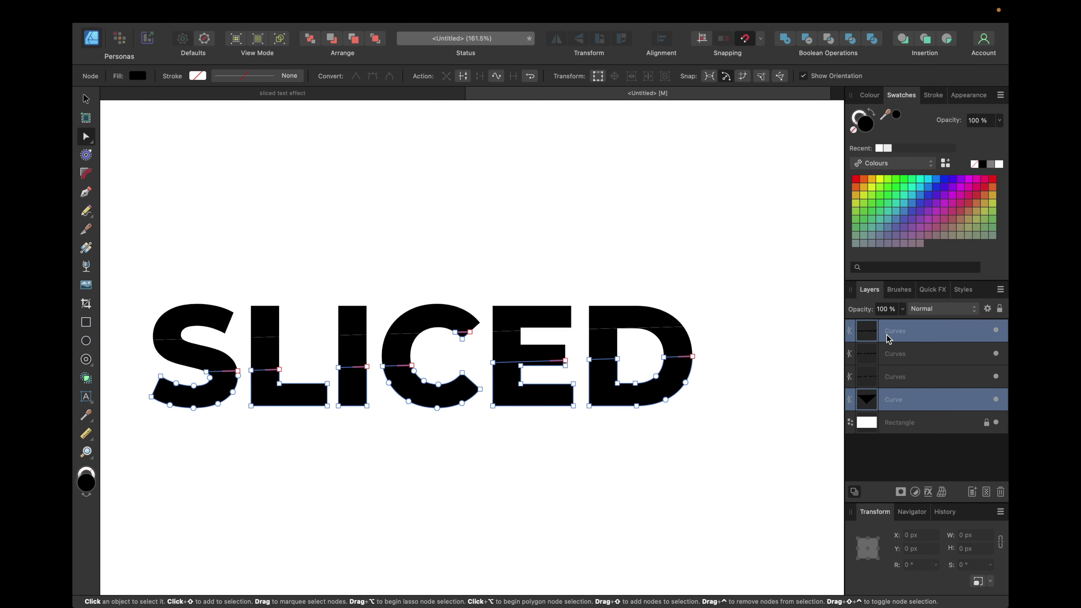
{"action": "left_click", "coordinate": [895, 376], "text": "super"}
{"action": "left_click", "coordinate": [896, 335], "text": "super"}
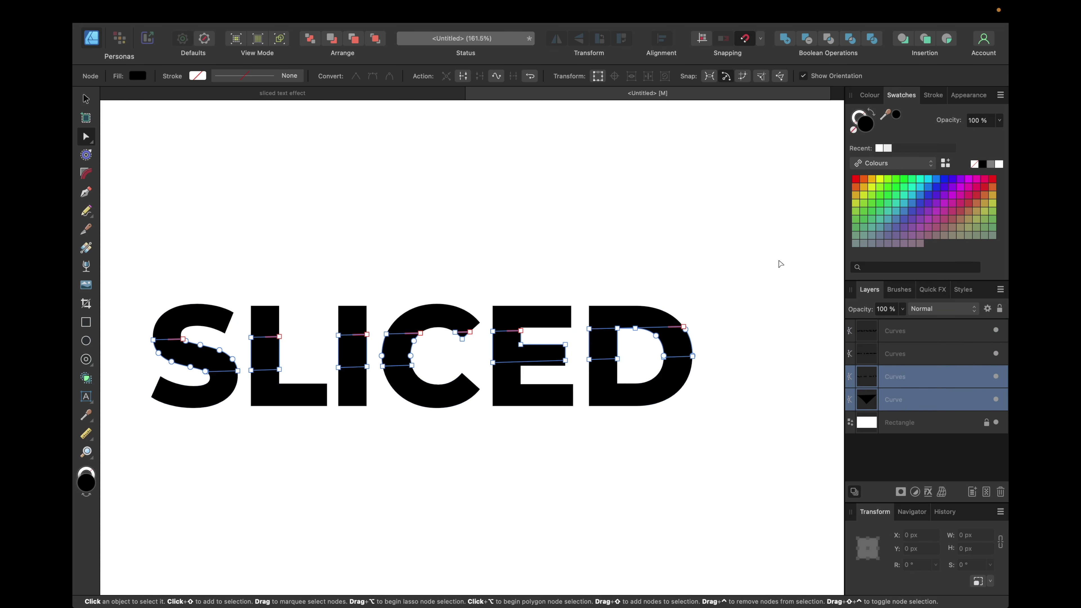
{"action": "left_click", "coordinate": [782, 42]}
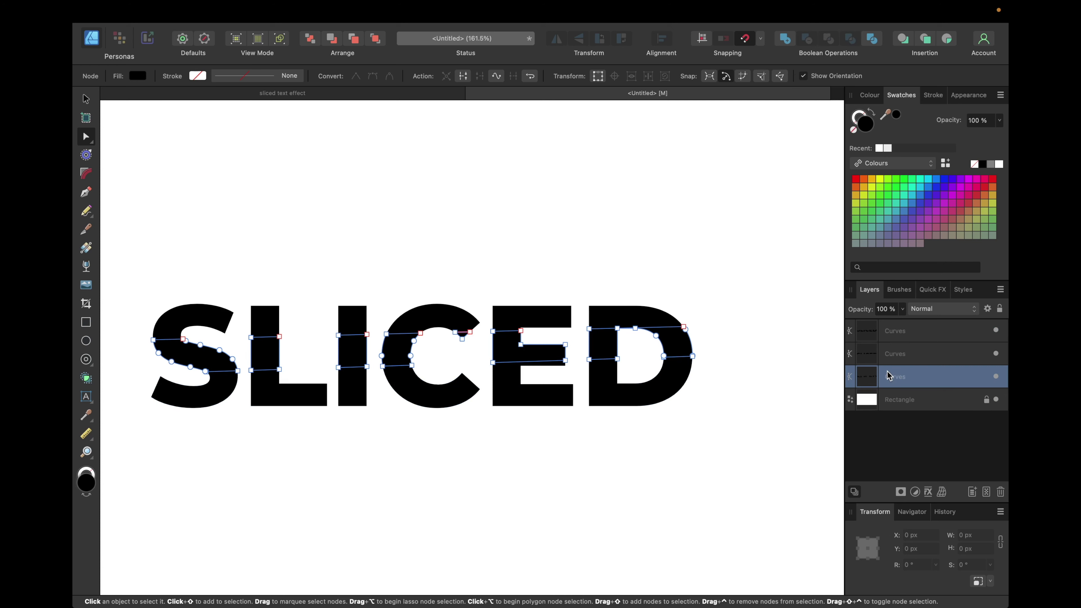
Step: Check each Curves layer, then select all three slice layers together
{"action": "left_click", "coordinate": [895, 336]}
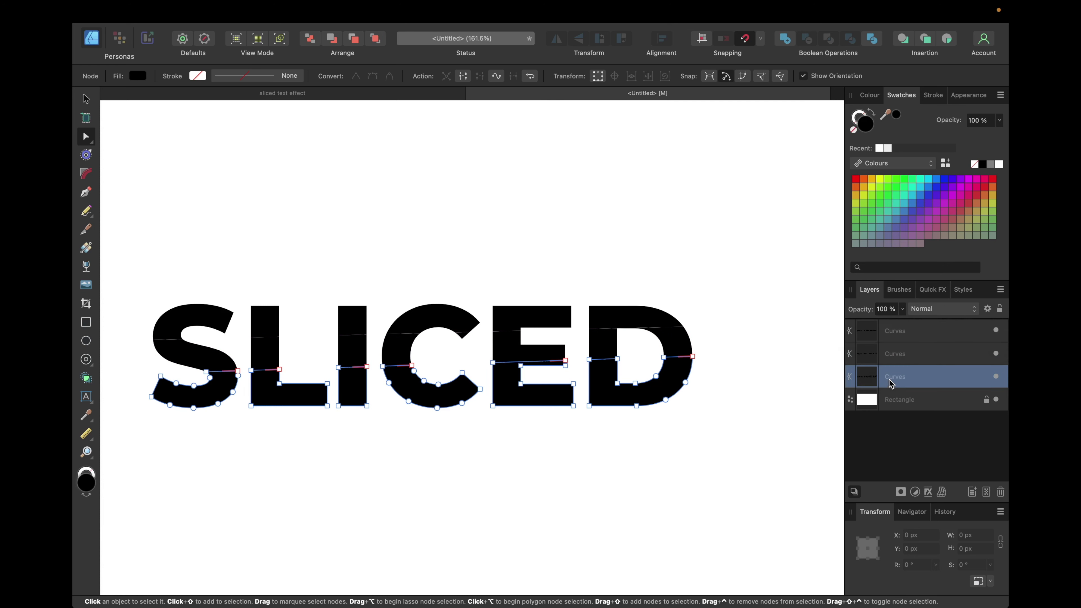
{"action": "left_click", "coordinate": [898, 354]}
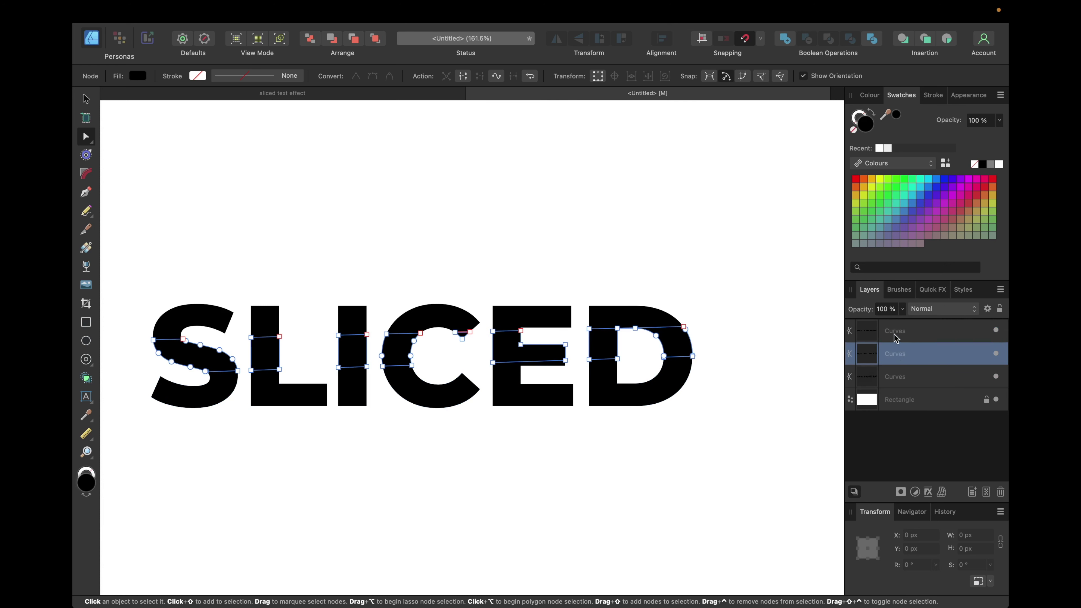
{"action": "left_click", "coordinate": [895, 336]}
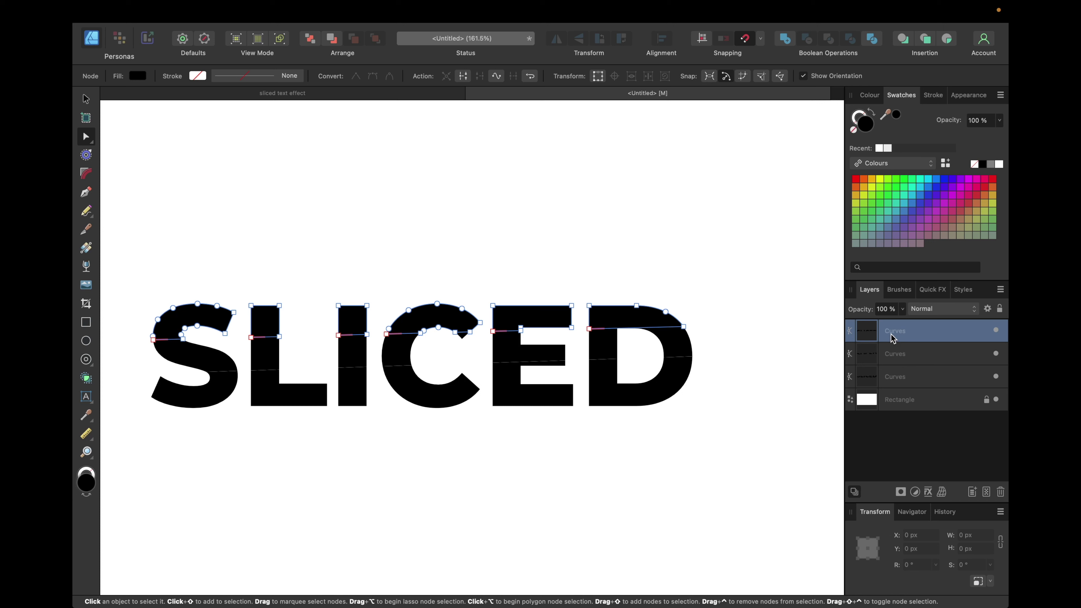
{"action": "left_click", "coordinate": [894, 376], "text": "shift"}
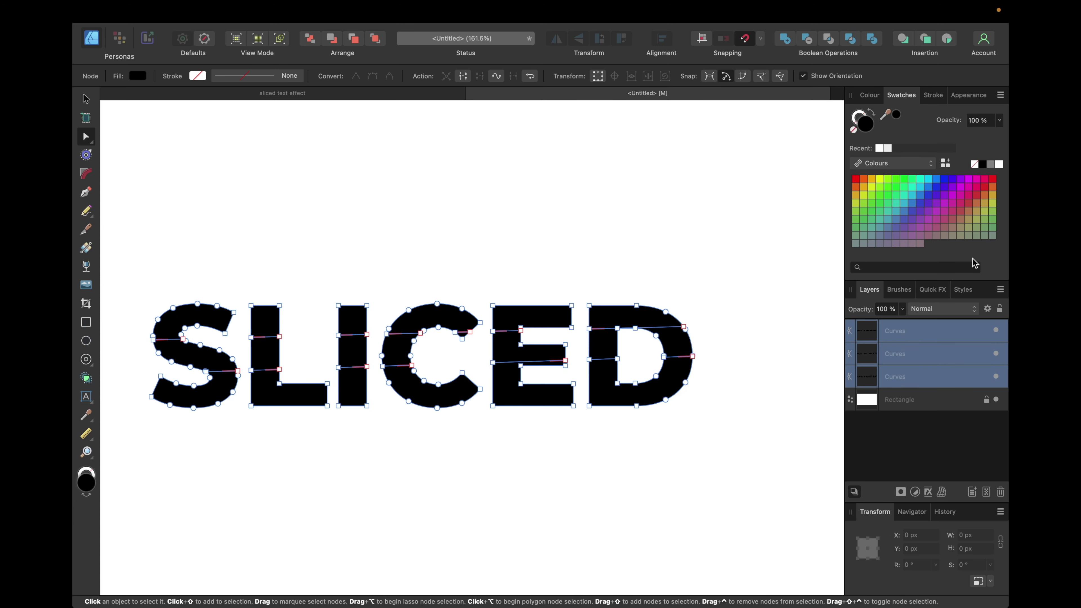
Step: Fill all three Curves bands with a pinkish magenta swatch instead of black
{"action": "left_click", "coordinate": [969, 179]}
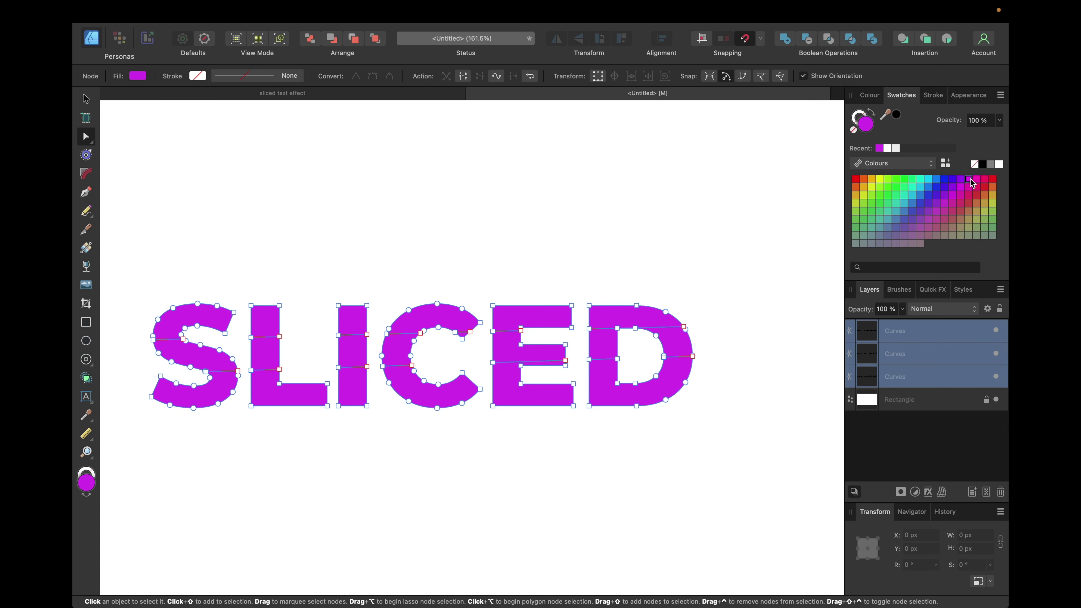
{"action": "left_click", "coordinate": [975, 179]}
{"action": "left_click", "coordinate": [812, 293]}
{"action": "left_click", "coordinate": [891, 334]}
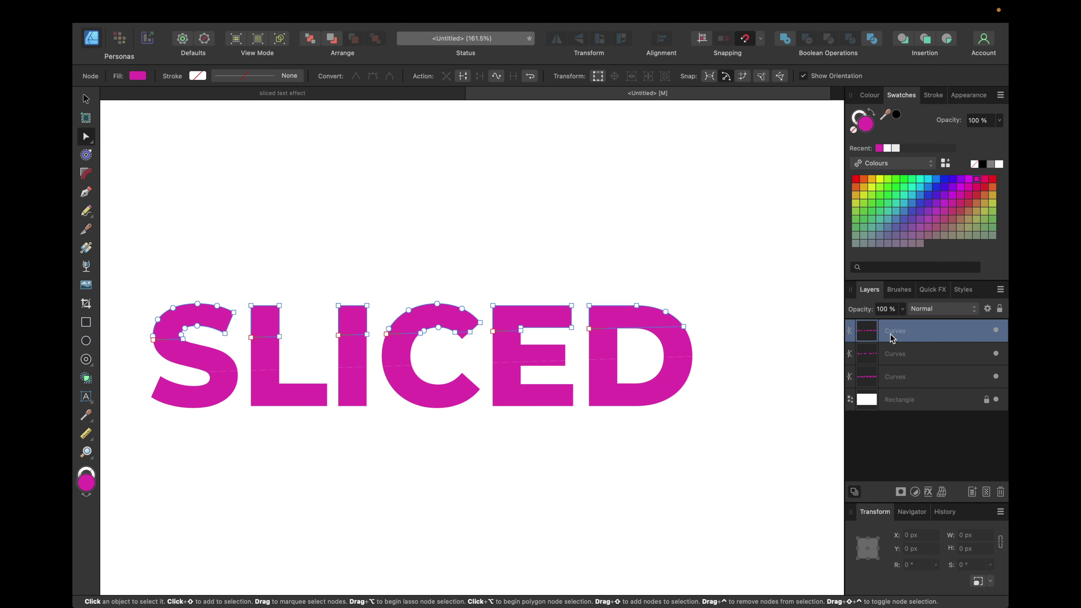
{"action": "left_click", "coordinate": [931, 290]}
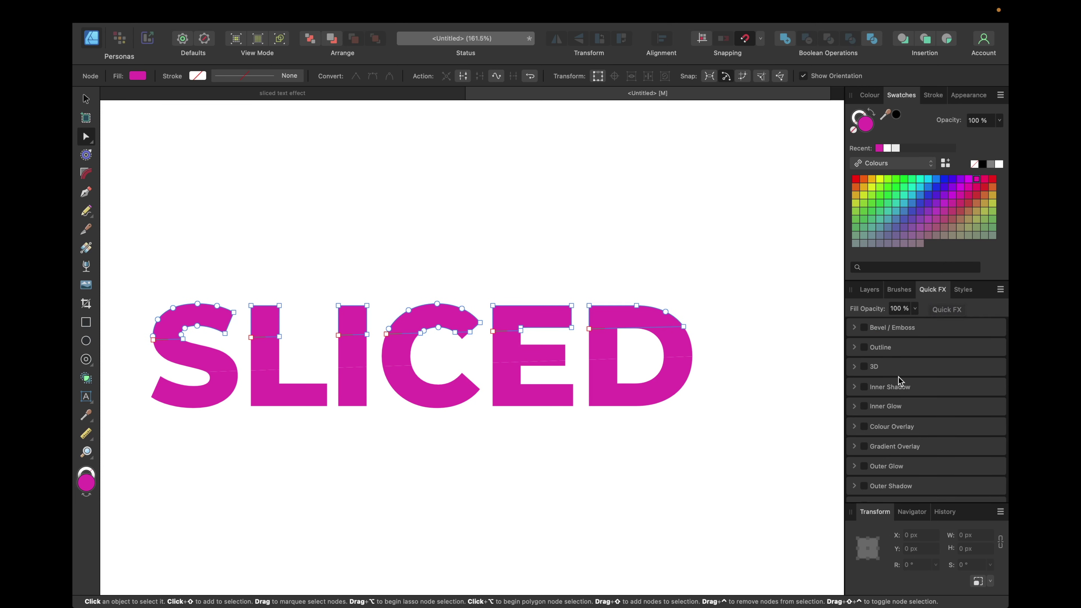
Step: Give the top Curves layer an outer shadow with 10 px radius, 10 px offset and 290° angle
{"action": "scroll", "coordinate": [897, 376], "scroll_direction": "down", "scroll_amount": 1}
{"action": "left_click", "coordinate": [868, 473]}
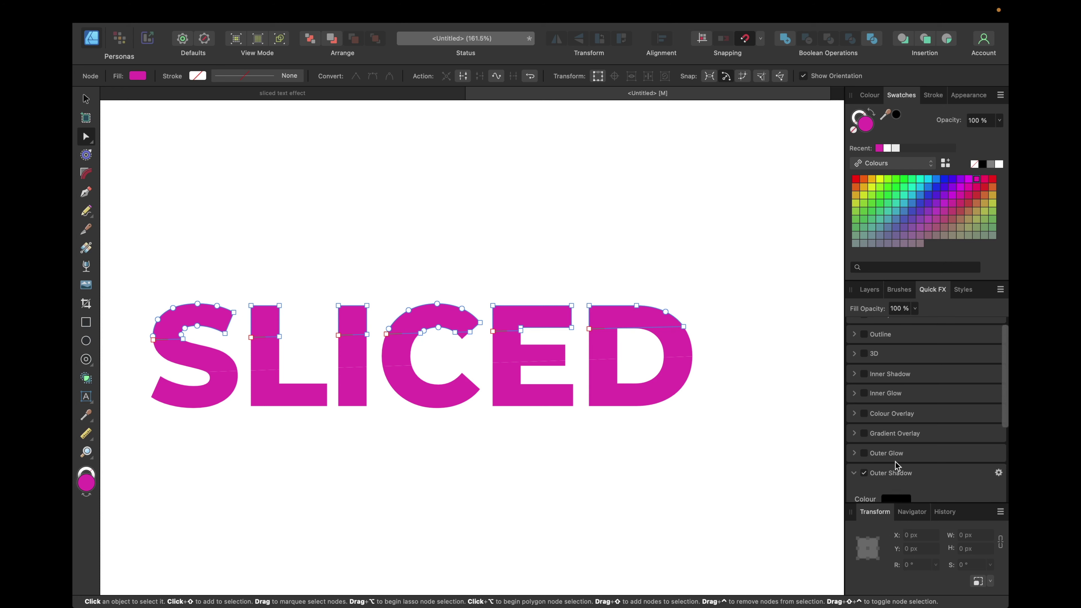
{"action": "scroll", "coordinate": [895, 461], "scroll_direction": "down", "scroll_amount": 5}
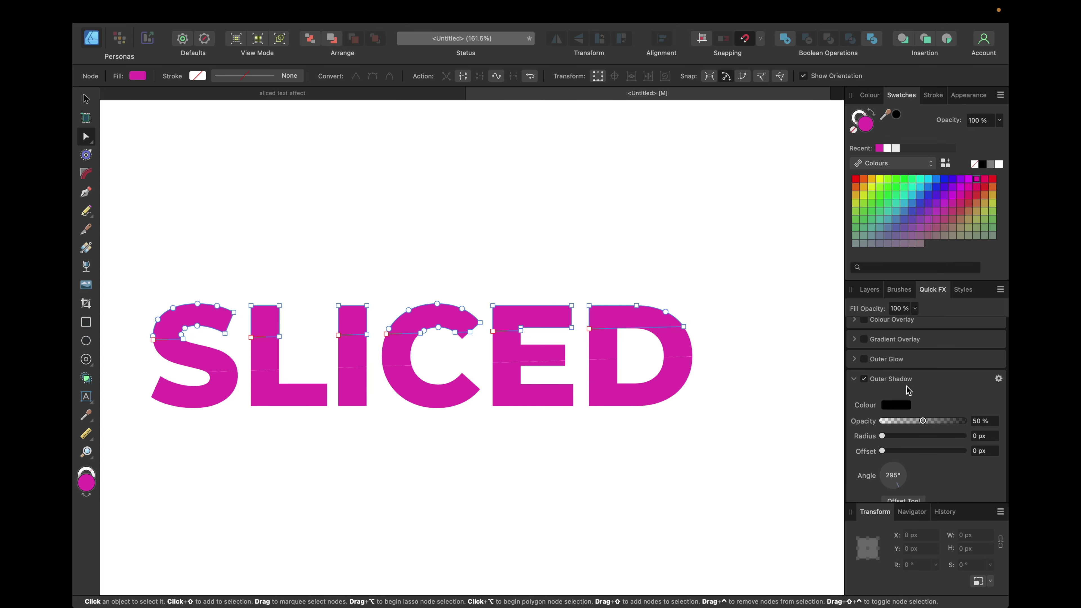
{"action": "left_click", "coordinate": [974, 437]}
{"action": "type", "text": "10"}
{"action": "key", "text": "Return"}
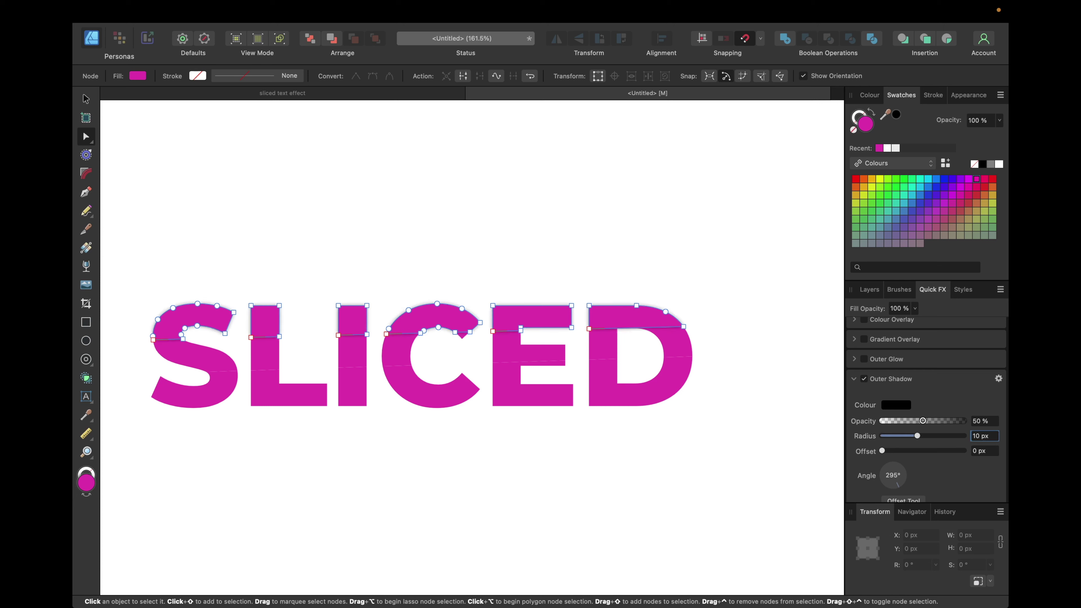
{"action": "left_click", "coordinate": [975, 451]}
{"action": "type", "text": "10"}
{"action": "key", "text": "Return"}
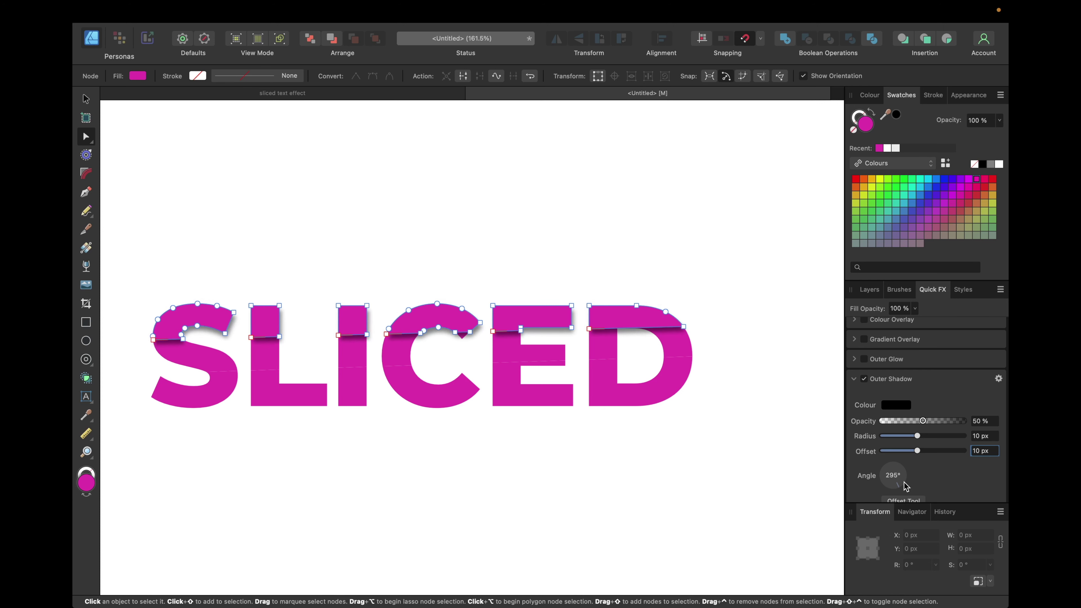
{"action": "left_click", "coordinate": [893, 473]}
{"action": "type", "text": "290"}
{"action": "key", "text": "Return"}
{"action": "left_click", "coordinate": [876, 291]}
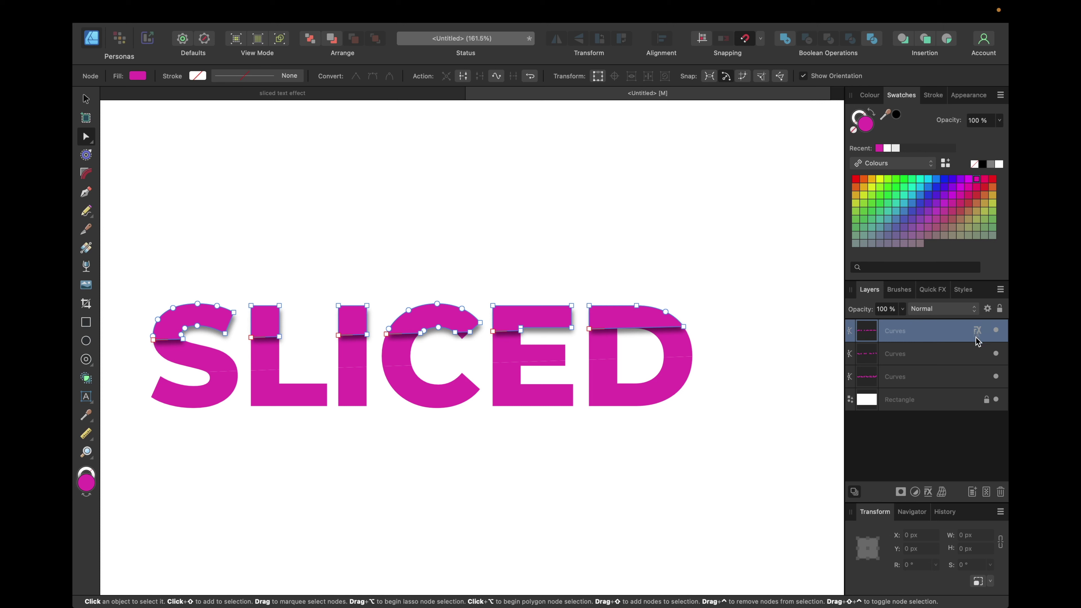
Step: Copy the shadow effect onto the second and third Curves slice layers
{"action": "left_click", "coordinate": [976, 349], "text": "shift"}
{"action": "left_click_drag", "start_coordinate": [976, 355], "coordinate": [976, 355]}
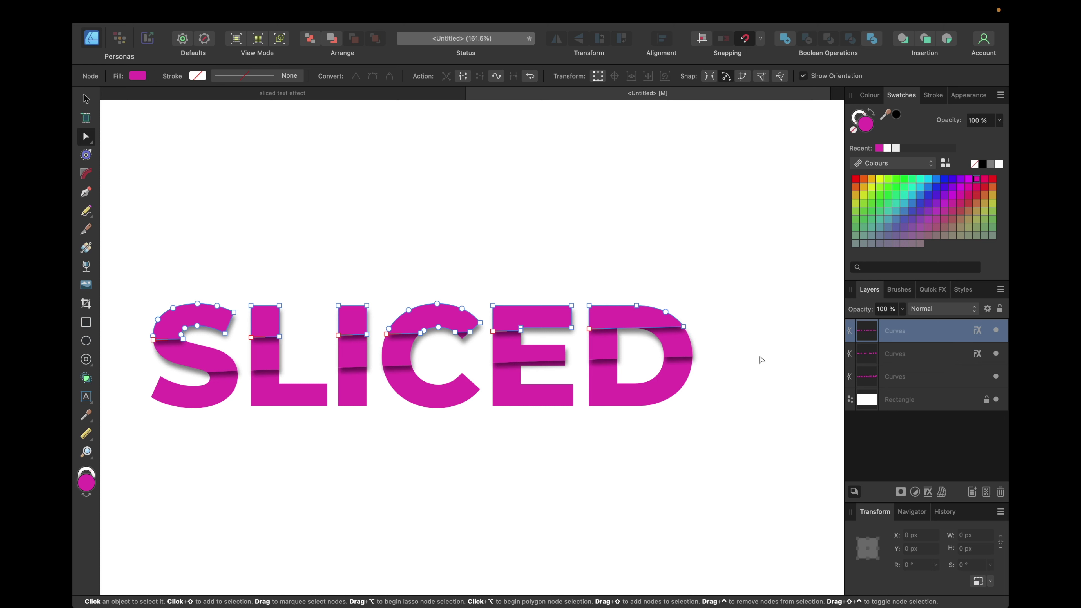
{"action": "left_click_drag", "start_coordinate": [977, 354], "coordinate": [977, 377]}
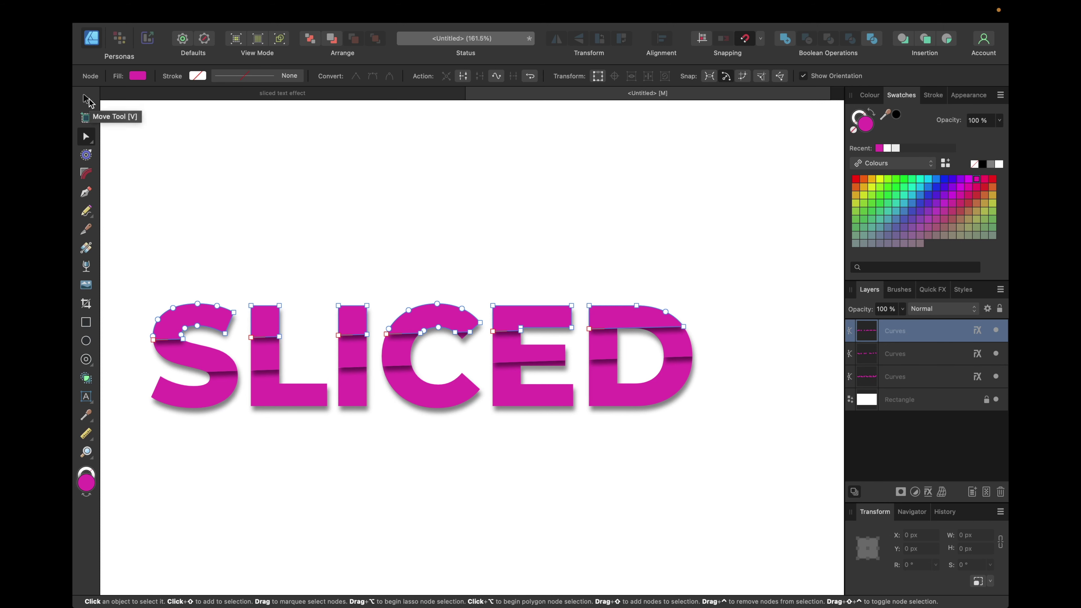
Step: Zoom in and shift the middle slice band slightly left with the Move Tool
{"action": "left_click", "coordinate": [88, 99]}
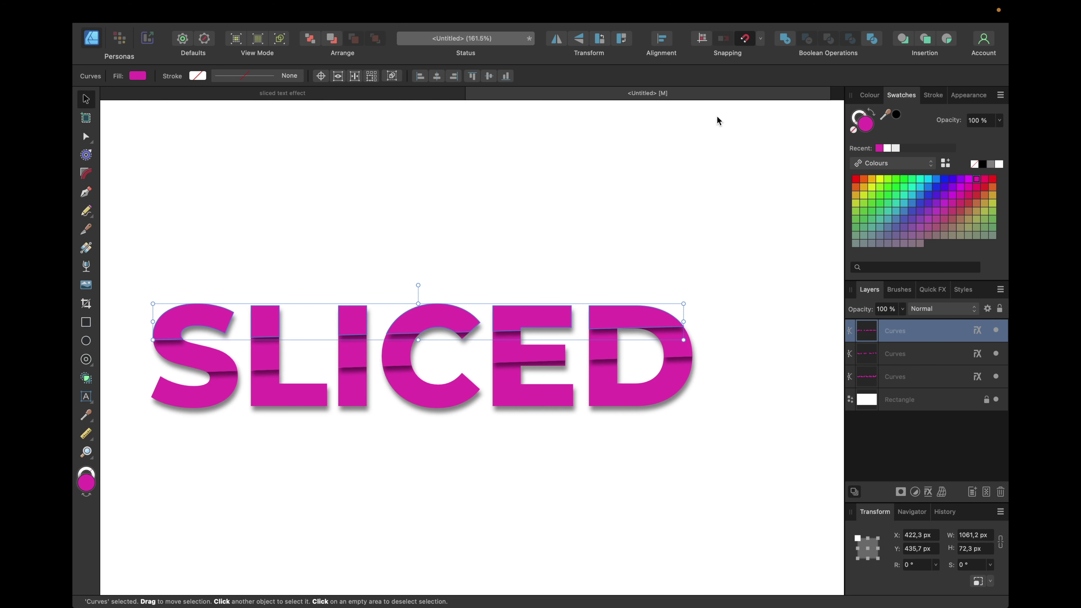
{"action": "scroll", "coordinate": [590, 322], "scroll_direction": "up", "scroll_amount": 5}
{"action": "scroll", "coordinate": [634, 333], "scroll_direction": "up", "scroll_amount": 10}
{"action": "left_click_drag", "start_coordinate": [627, 332], "coordinate": [622, 332]}
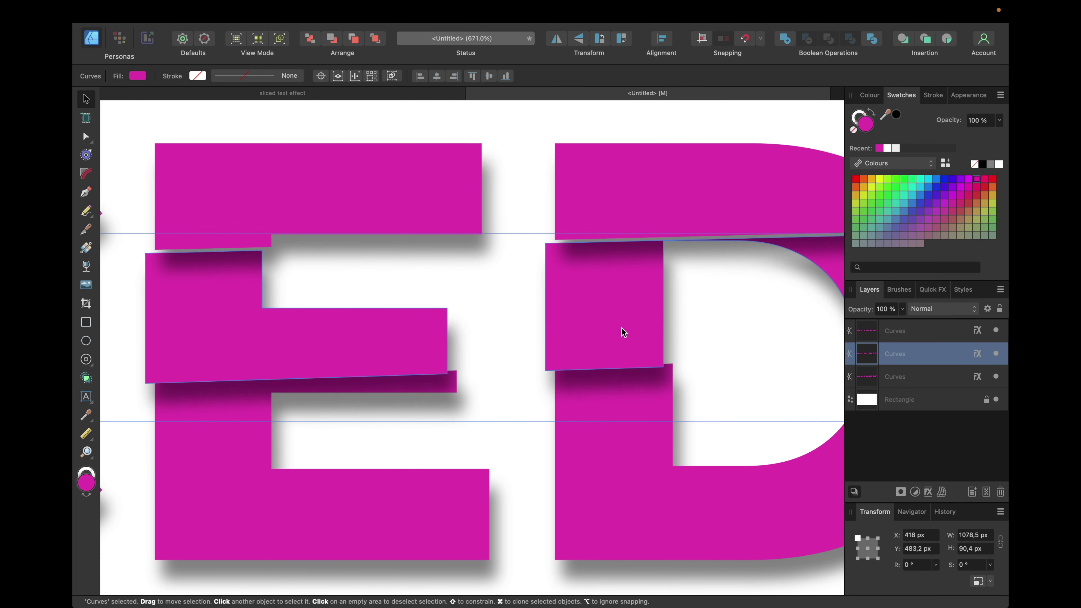
Step: Shift the top slice band left and slightly down, then fine-tune it a touch right
{"action": "scroll", "coordinate": [622, 333], "scroll_direction": "right", "scroll_amount": 3}
{"action": "left_click_drag", "start_coordinate": [559, 205], "coordinate": [533, 211]}
{"action": "scroll", "coordinate": [528, 211], "scroll_direction": "right", "scroll_amount": 3}
{"action": "scroll", "coordinate": [534, 211], "scroll_direction": "down", "scroll_amount": 3}
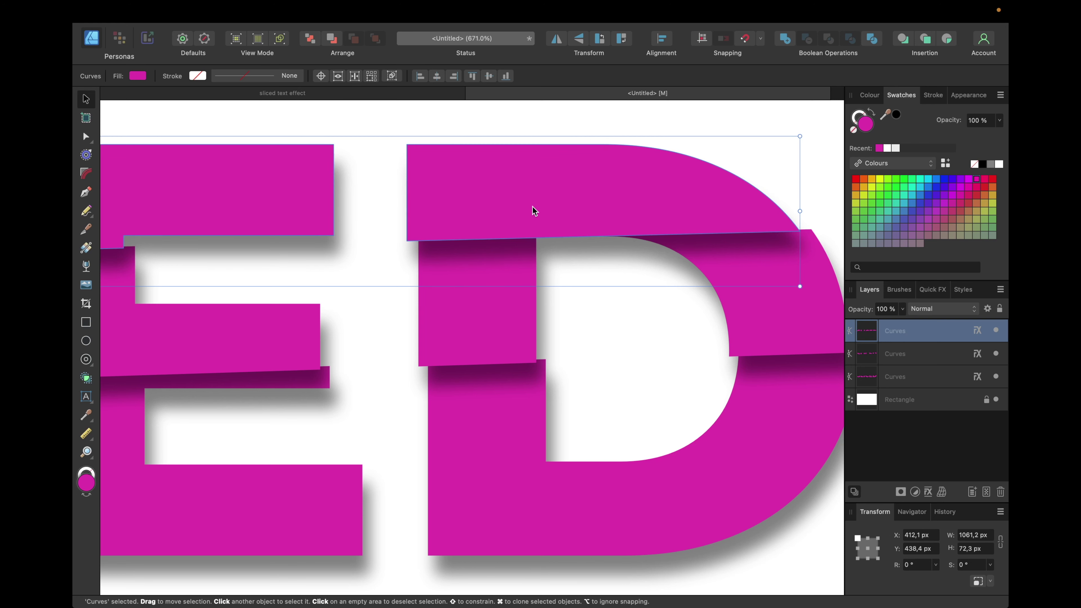
{"action": "scroll", "coordinate": [534, 207], "scroll_direction": "up", "scroll_amount": 3}
{"action": "scroll", "coordinate": [534, 207], "scroll_direction": "up", "scroll_amount": 2}
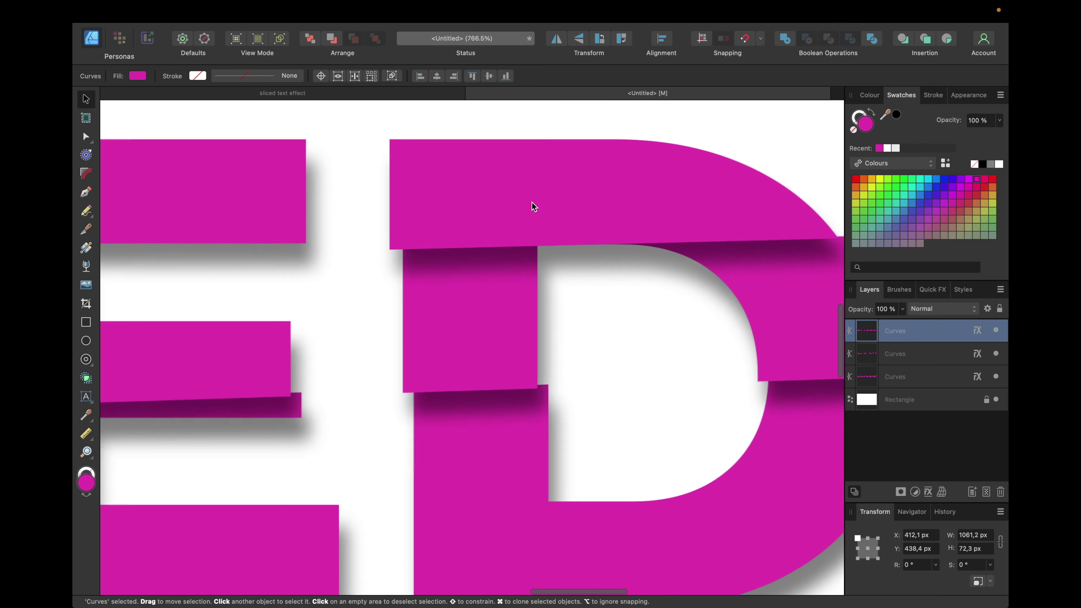
{"action": "left_click_drag", "start_coordinate": [534, 207], "coordinate": [535, 206]}
{"action": "scroll", "coordinate": [534, 206], "scroll_direction": "down", "scroll_amount": 1}
{"action": "key", "text": "super+0"}
{"action": "left_click", "coordinate": [719, 401]}
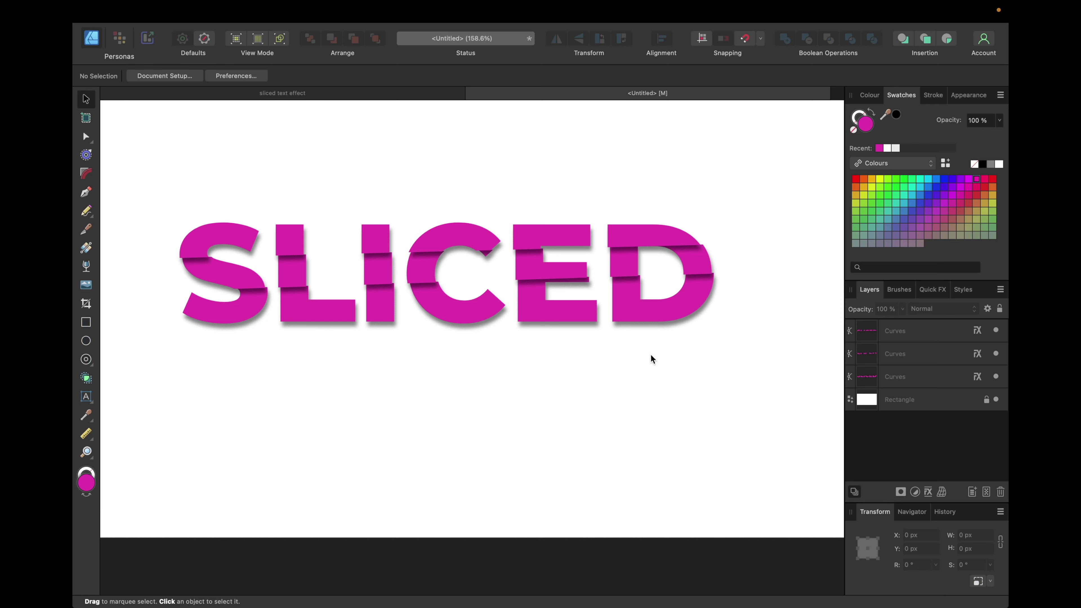
{"action": "left_click", "coordinate": [886, 335]}
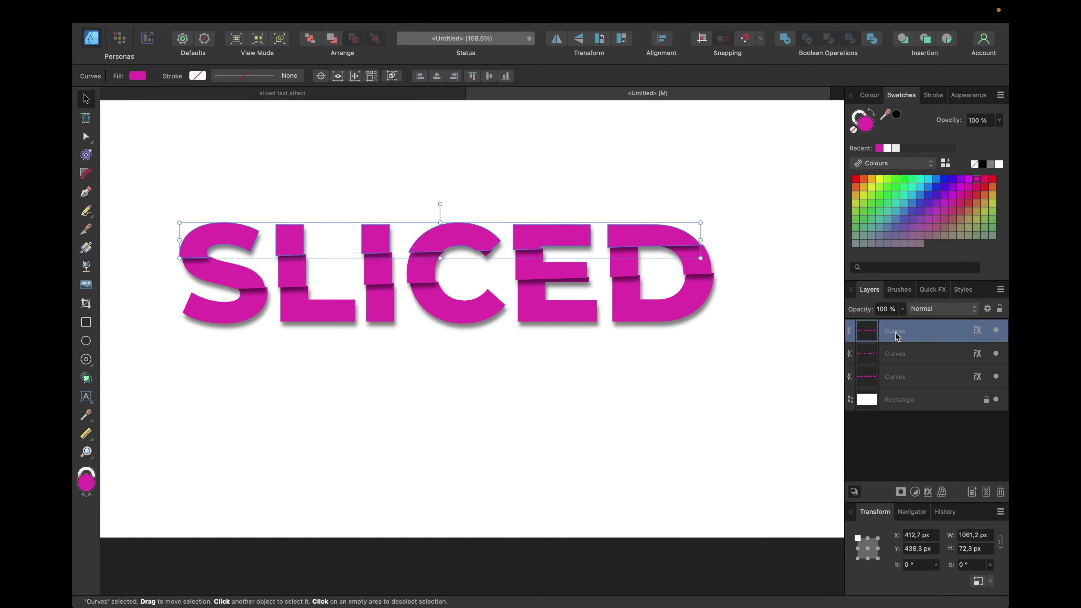
Step: Group the three slice layers and give the group an outer shadow with 30 px radius and 30 px offset
{"action": "left_click", "coordinate": [897, 376], "text": "shift"}
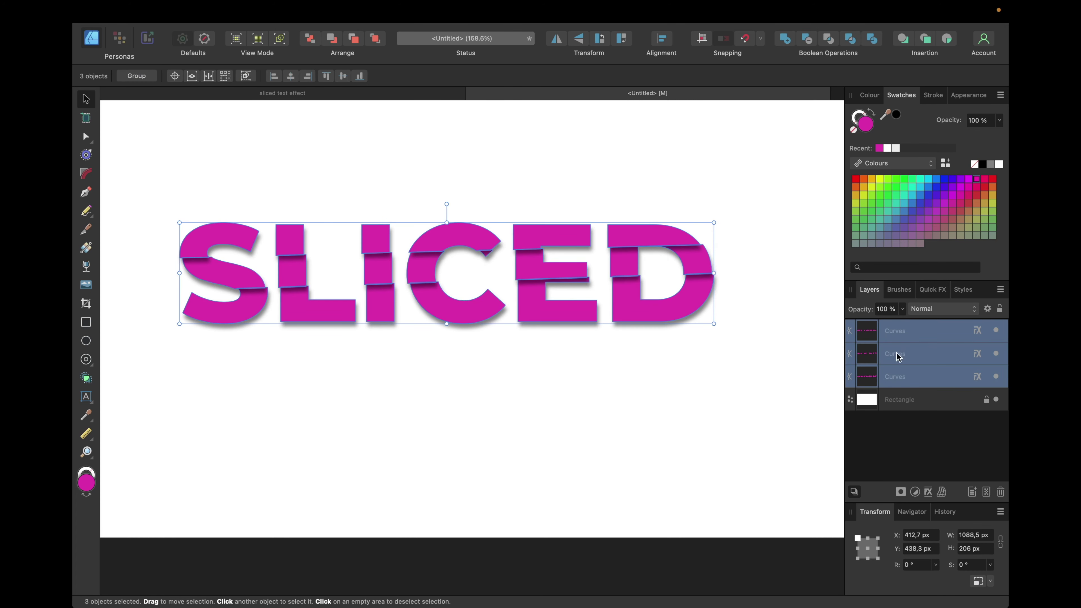
{"action": "key", "text": "super+g"}
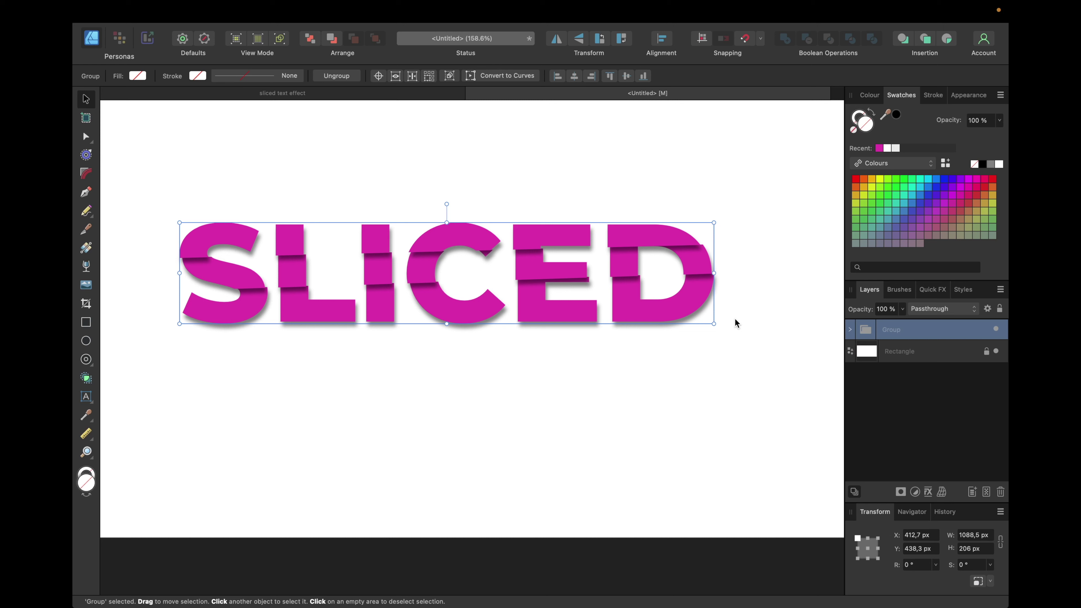
{"action": "left_click", "coordinate": [933, 292]}
{"action": "left_click", "coordinate": [864, 378]}
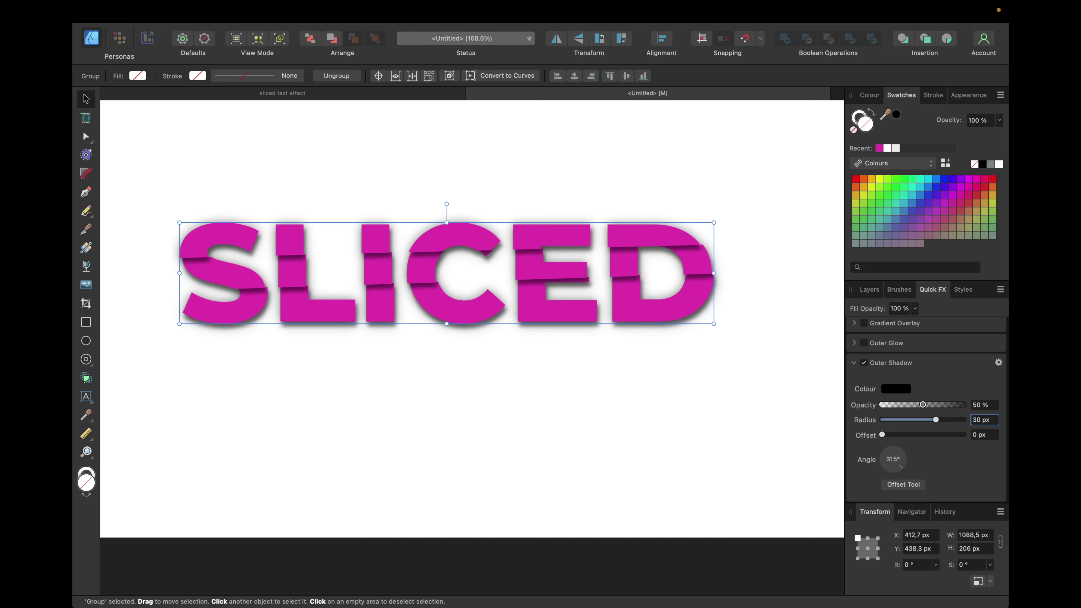
{"action": "key", "text": "Tab"}
{"action": "type", "text": "30"}
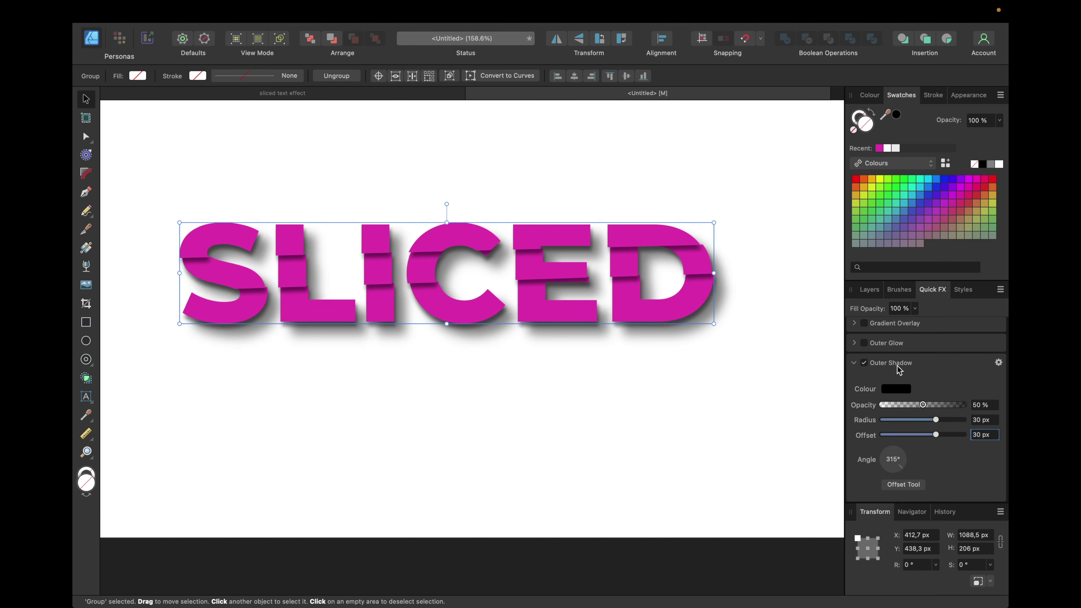
{"action": "left_click", "coordinate": [871, 290]}
{"action": "left_click", "coordinate": [891, 350]}
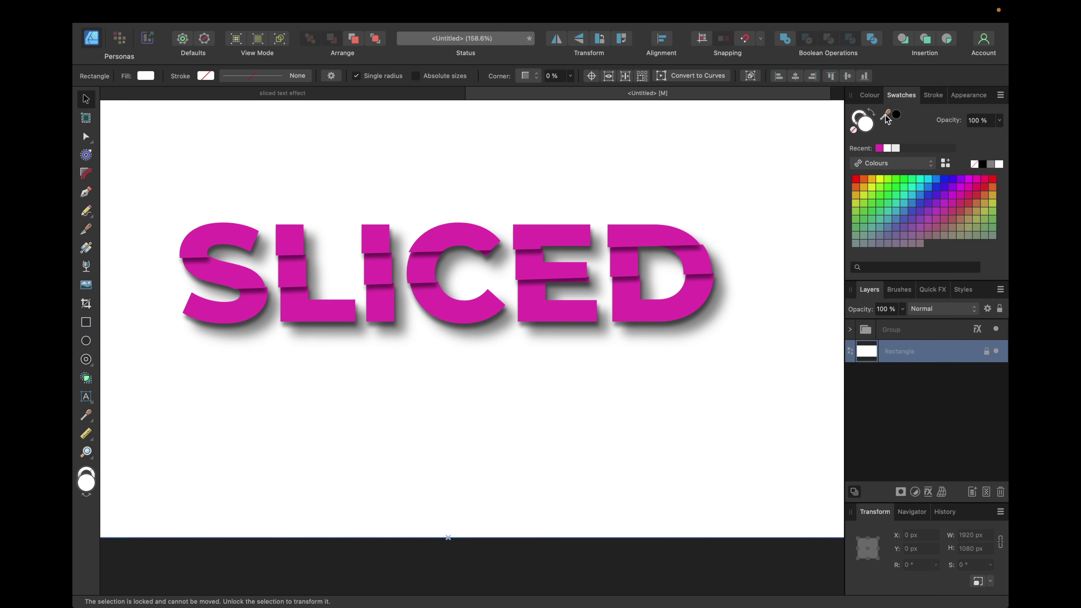
Step: Fill the background Rectangle with the lettering's magenta and add a 15% colour overlay
{"action": "left_click_drag", "start_coordinate": [887, 119], "coordinate": [661, 272]}
{"action": "left_click", "coordinate": [897, 114]}
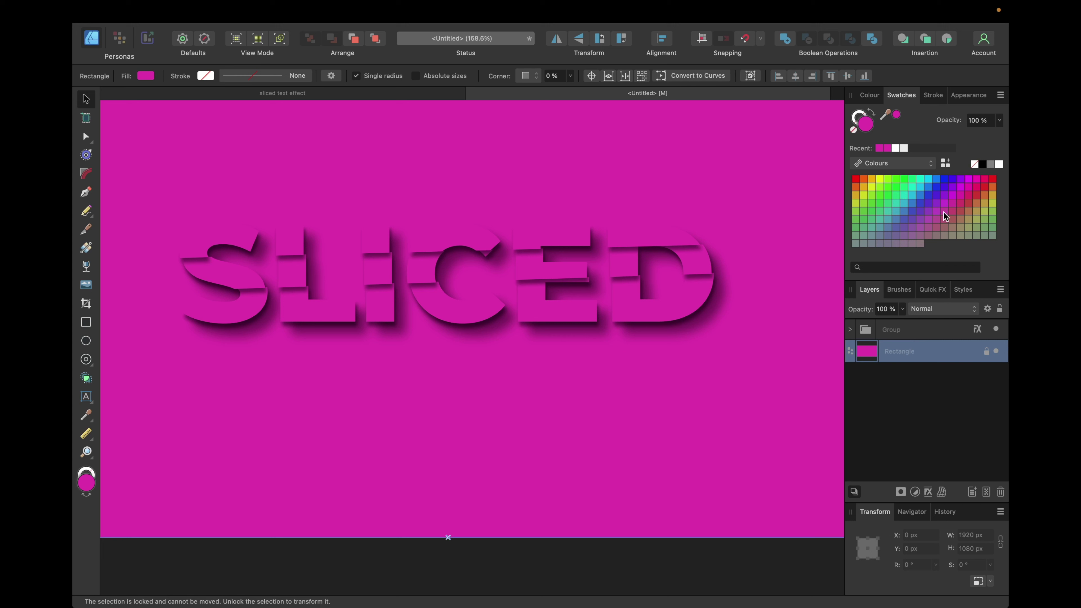
{"action": "left_click", "coordinate": [932, 289]}
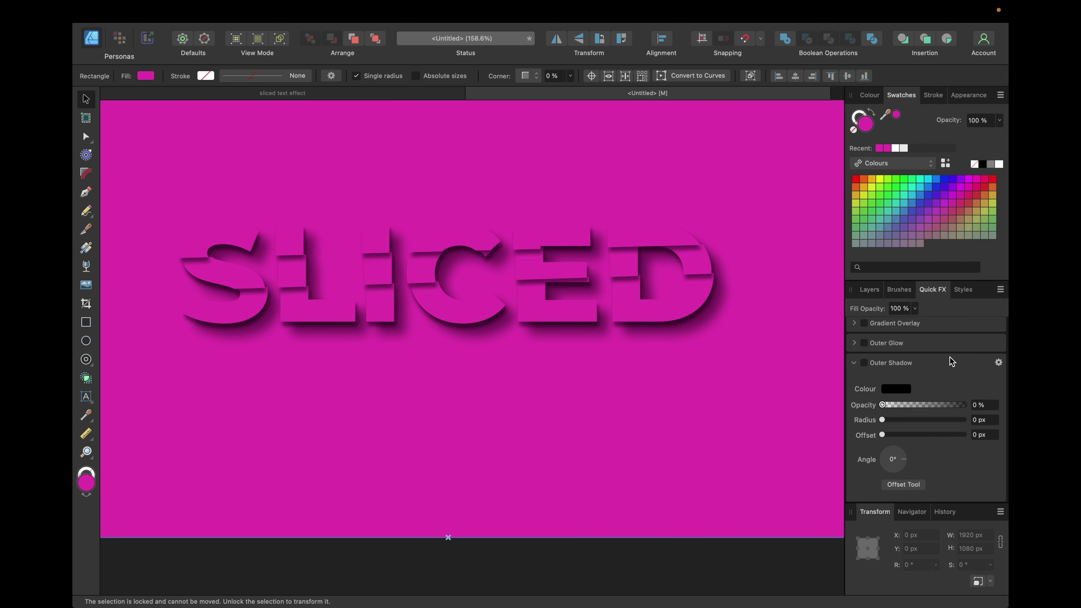
{"action": "scroll", "coordinate": [906, 380], "scroll_direction": "up", "scroll_amount": 2}
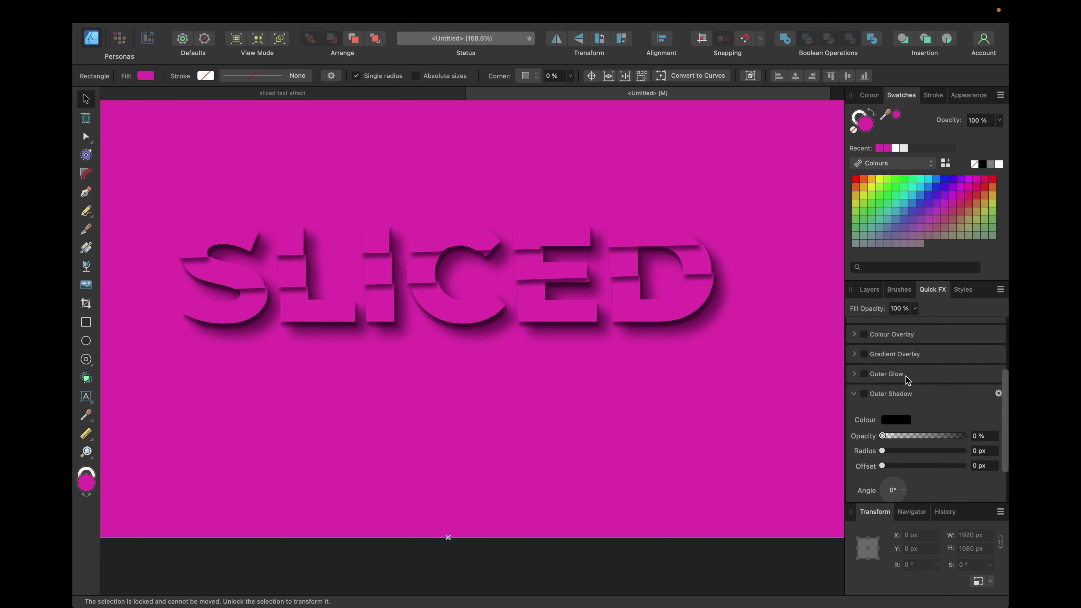
{"action": "left_click", "coordinate": [864, 325]}
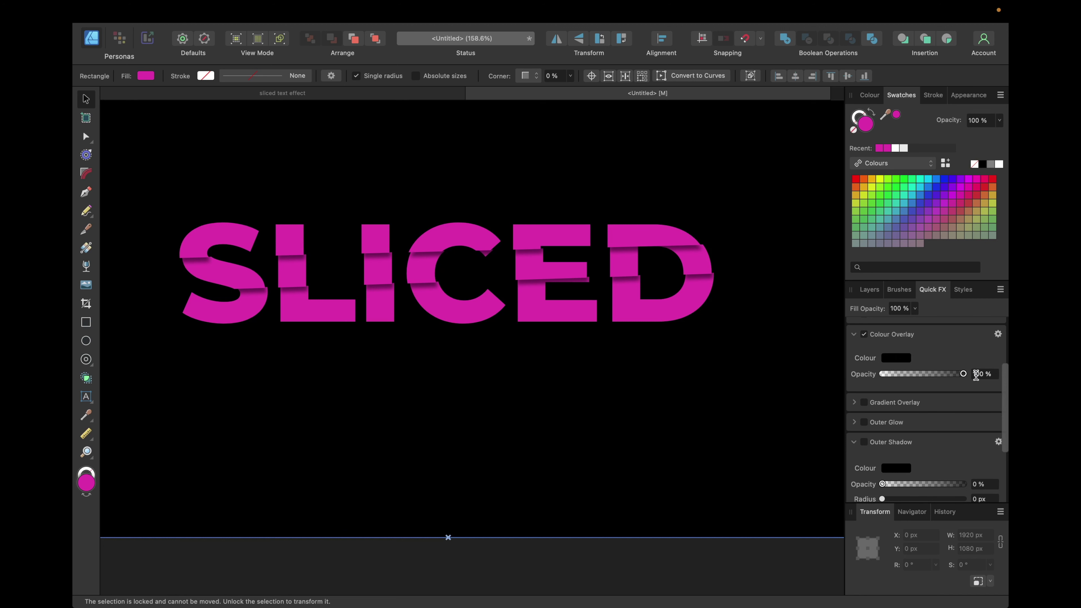
{"action": "left_click", "coordinate": [979, 374]}
{"action": "type", "text": "10"}
{"action": "key", "text": "Return"}
{"action": "type", "text": "15"}
{"action": "key", "text": "Return"}
{"action": "left_click", "coordinate": [818, 348]}
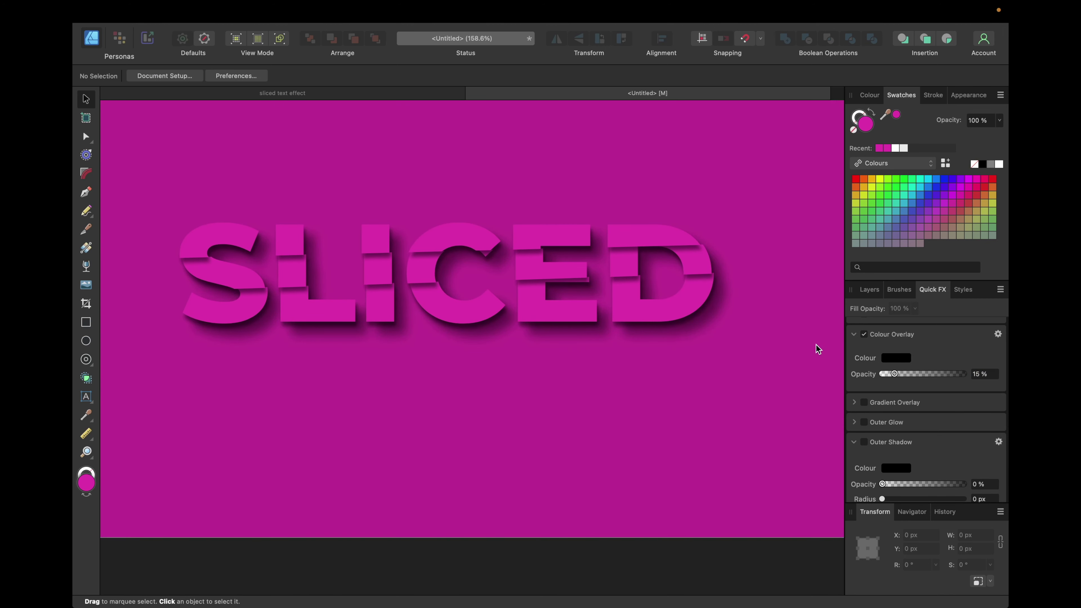
{"action": "left_click", "coordinate": [868, 290]}
{"action": "scroll", "coordinate": [776, 327], "scroll_direction": "down", "scroll_amount": 2}
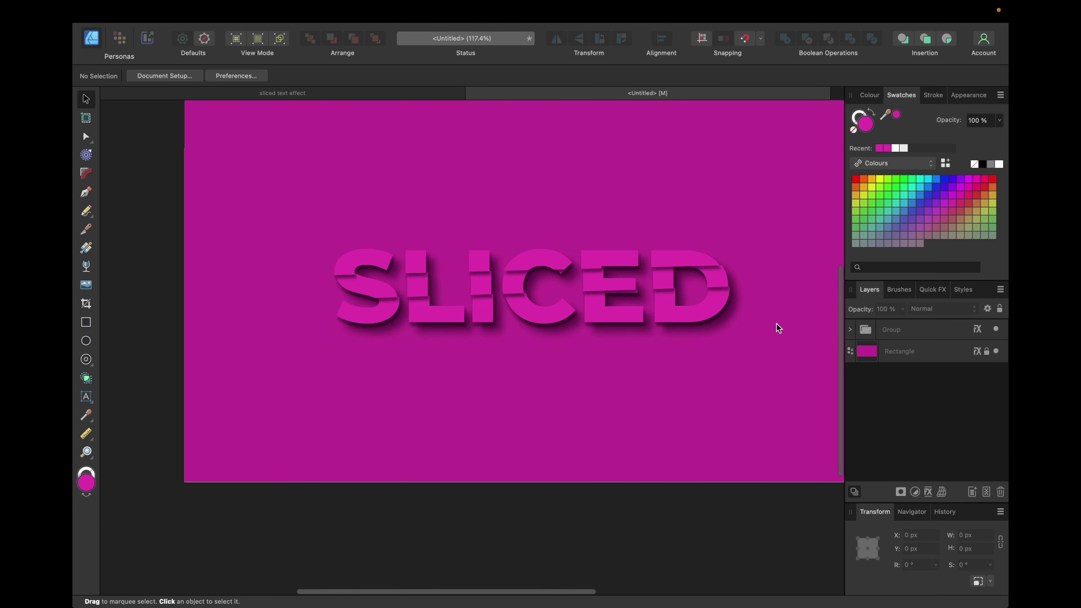
Step: Scale the SLICED group up from a corner to about 1450 × 274 px
{"action": "scroll", "coordinate": [776, 328], "scroll_direction": "right", "scroll_amount": 3}
{"action": "scroll", "coordinate": [777, 327], "scroll_direction": "up", "scroll_amount": 1}
{"action": "left_click", "coordinate": [889, 333]}
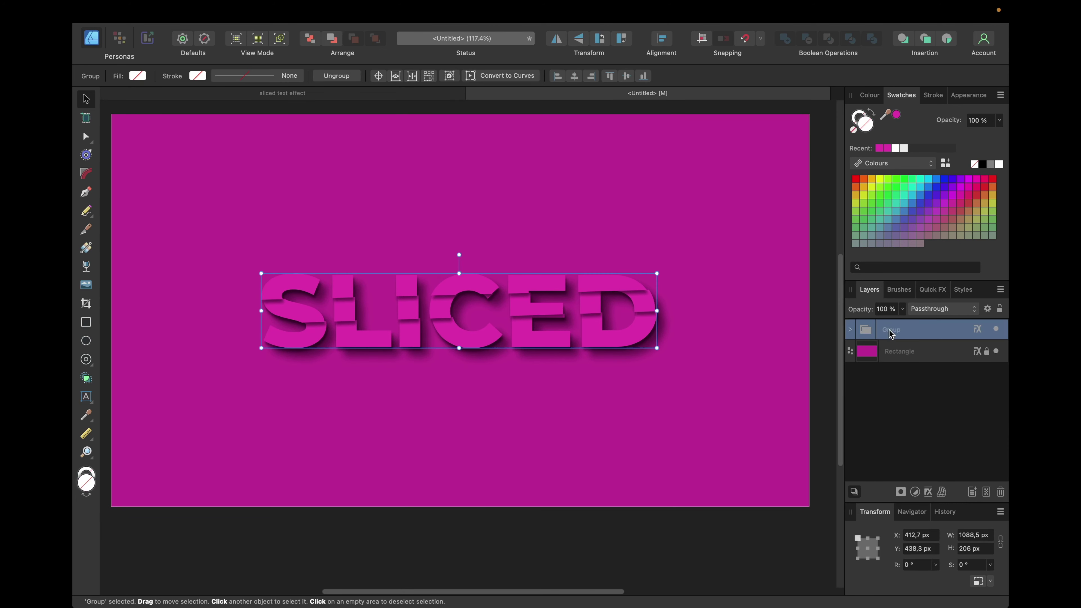
{"action": "left_click_drag", "start_coordinate": [657, 274], "coordinate": [785, 244]}
{"action": "left_click_drag", "start_coordinate": [711, 301], "coordinate": [629, 307]}
Step: Move the enlarged lettering to the centre of the magenta background and check the Alignment options
{"action": "scroll", "coordinate": [629, 307], "scroll_direction": "down", "scroll_amount": 3}
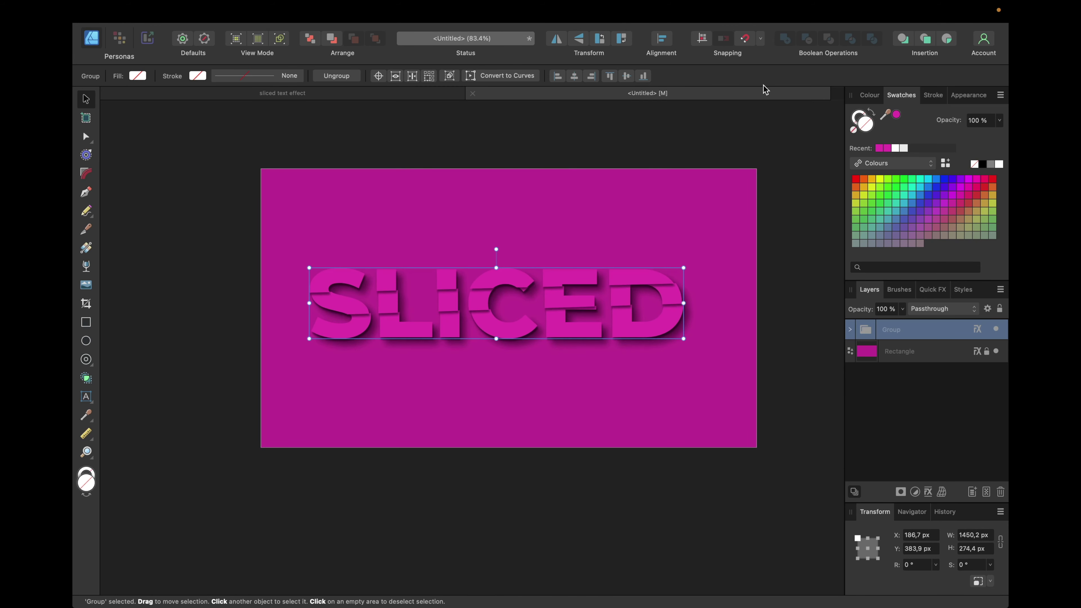
{"action": "left_click_drag", "start_coordinate": [596, 296], "coordinate": [608, 302]}
{"action": "left_click", "coordinate": [663, 49]}
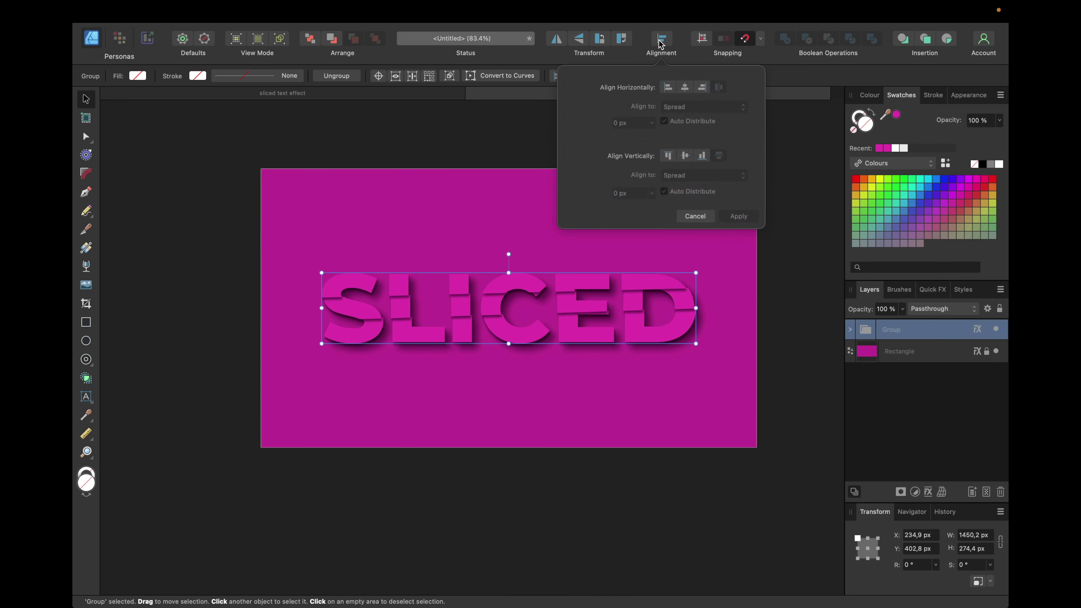
{"action": "left_click", "coordinate": [774, 198]}
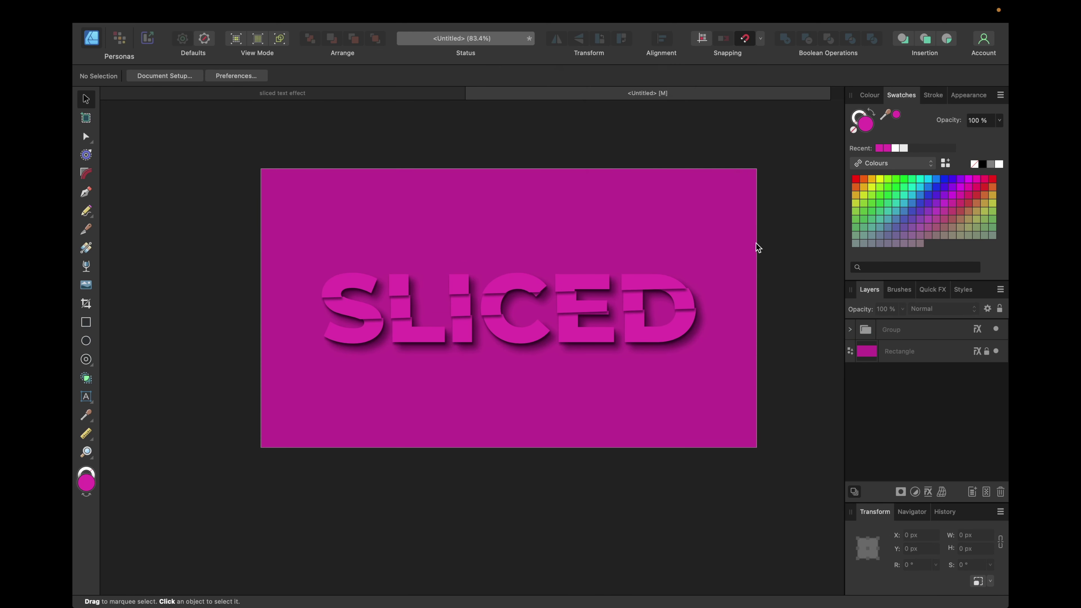